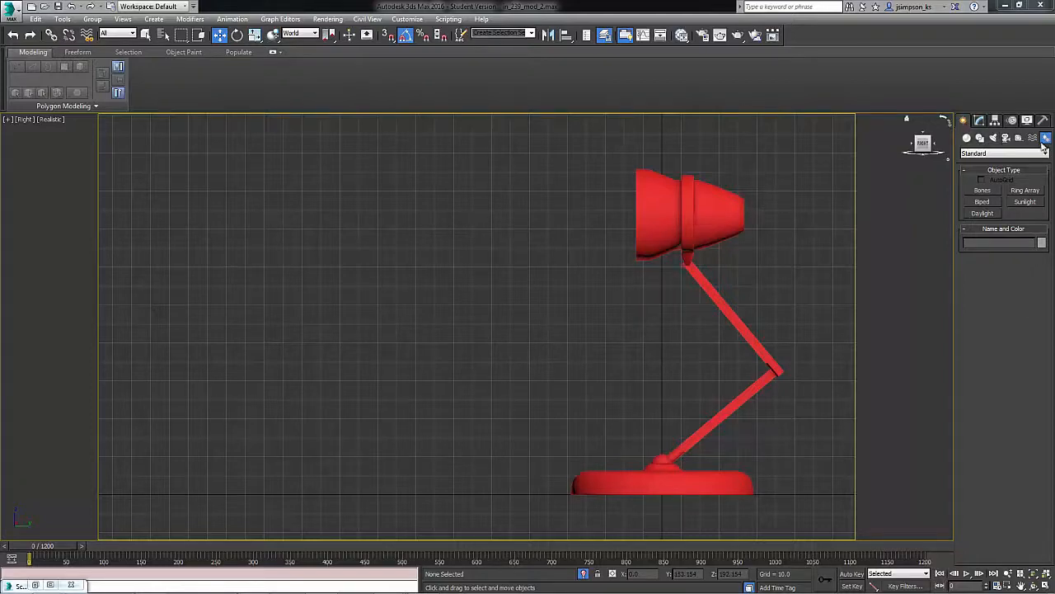
- Open the Bone Tools window and place it in the empty area beside the lamp
click(995, 190)
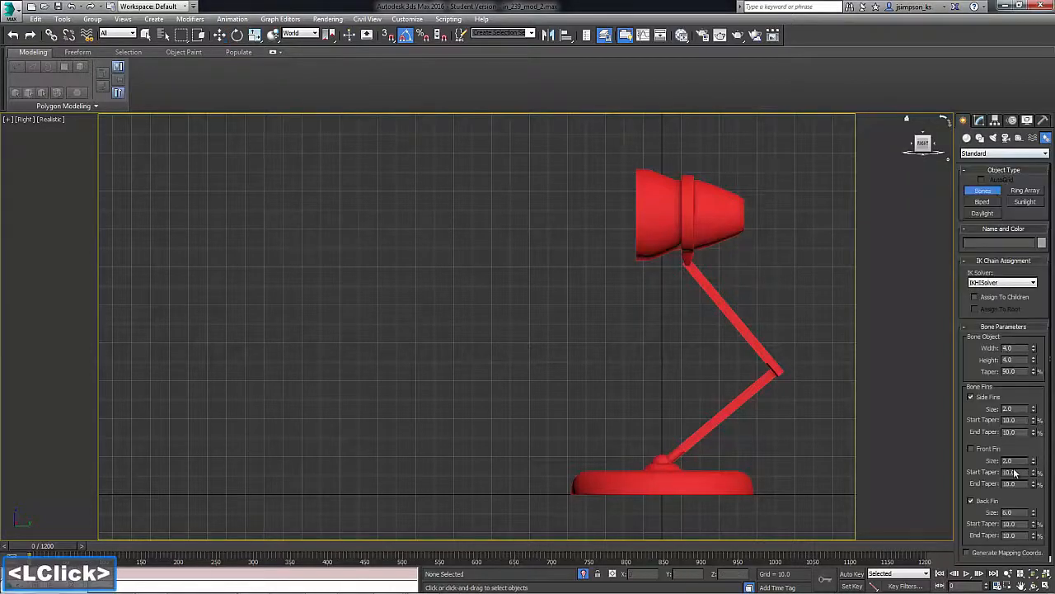
right_click(790, 310)
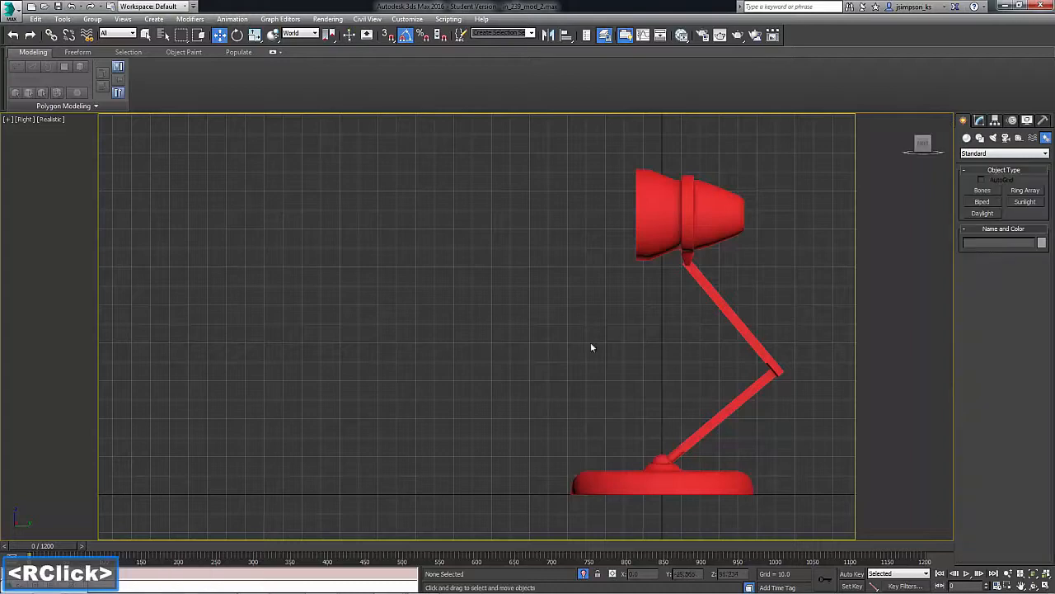
click(231, 19)
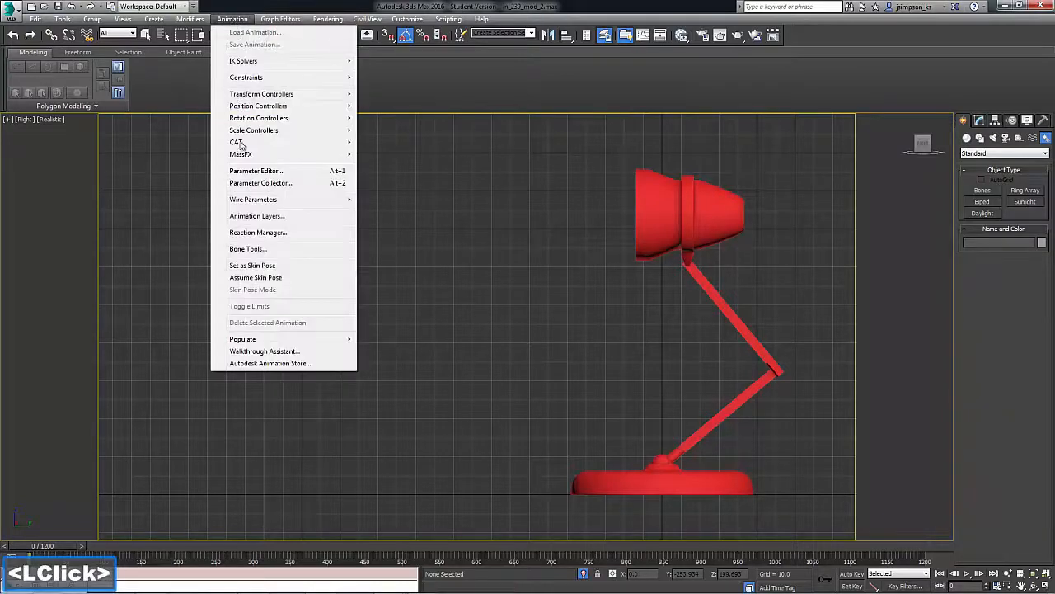
click(249, 251)
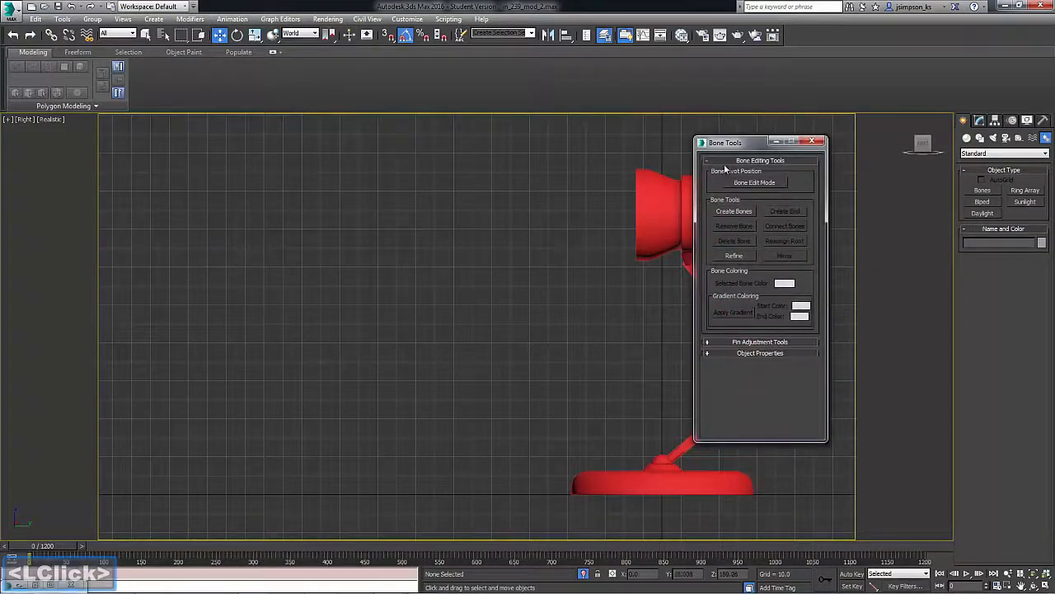
drag(727, 151, 233, 168)
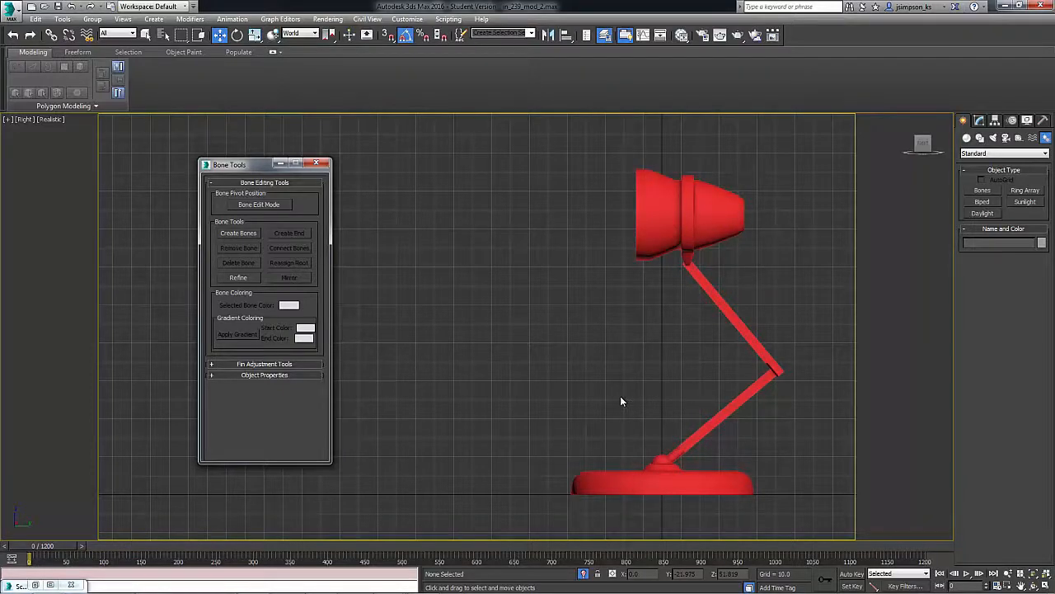
- In the Right view, create a bone chain from the base joint through the elbow and head joint to the top of the lampshade
alt+middle_drag(580, 418, 526, 338)
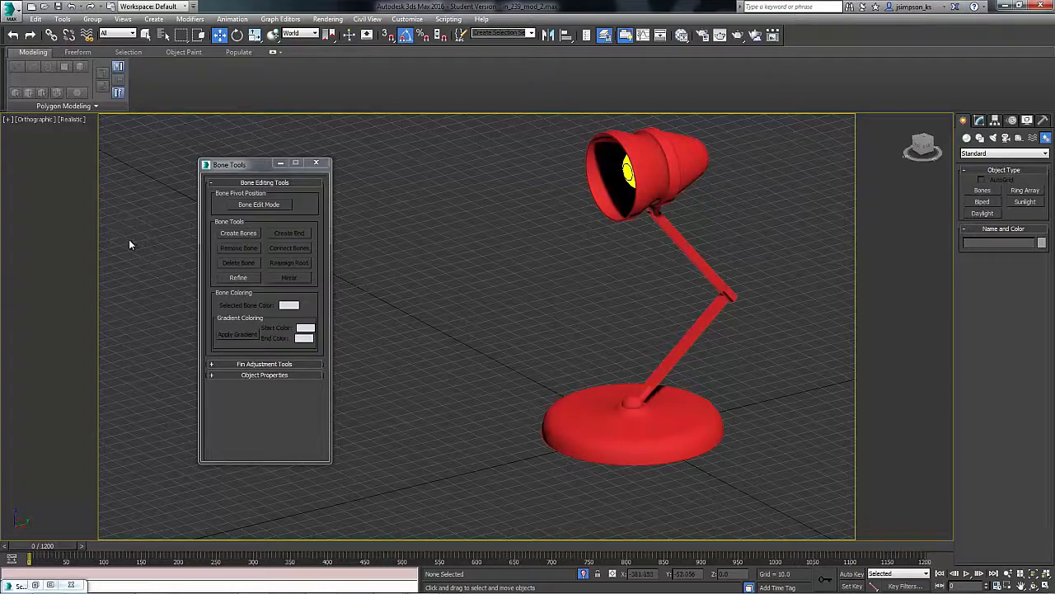
click(46, 122)
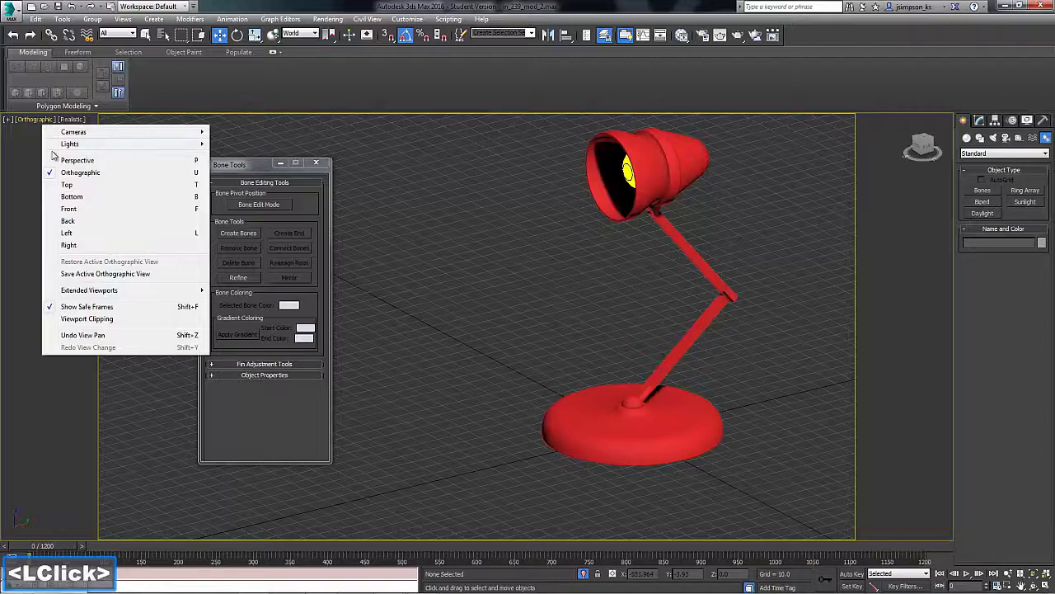
click(70, 244)
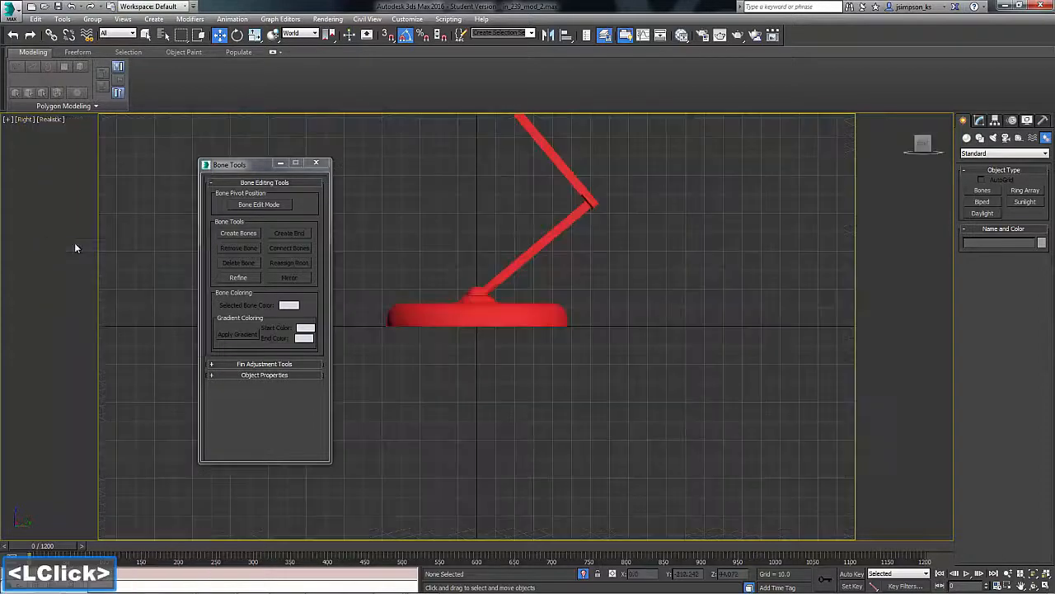
middle_drag(528, 212, 609, 352)
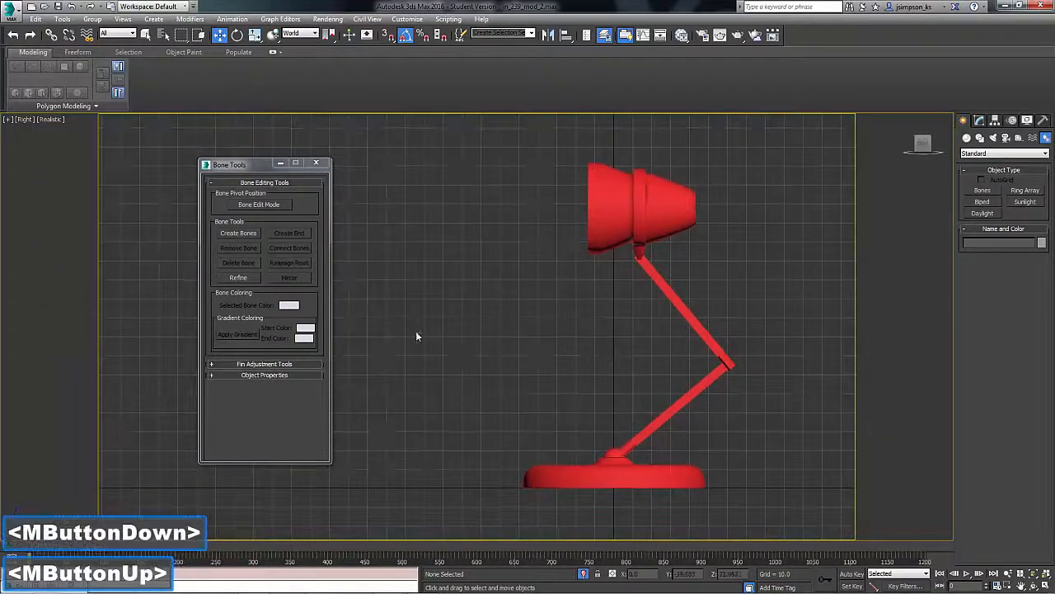
click(237, 233)
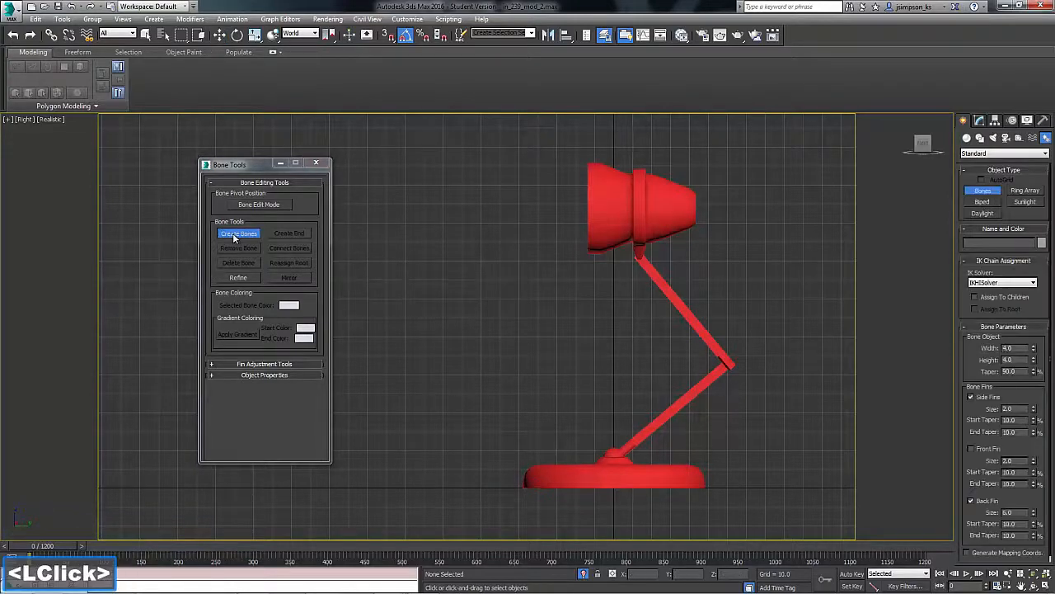
click(613, 455)
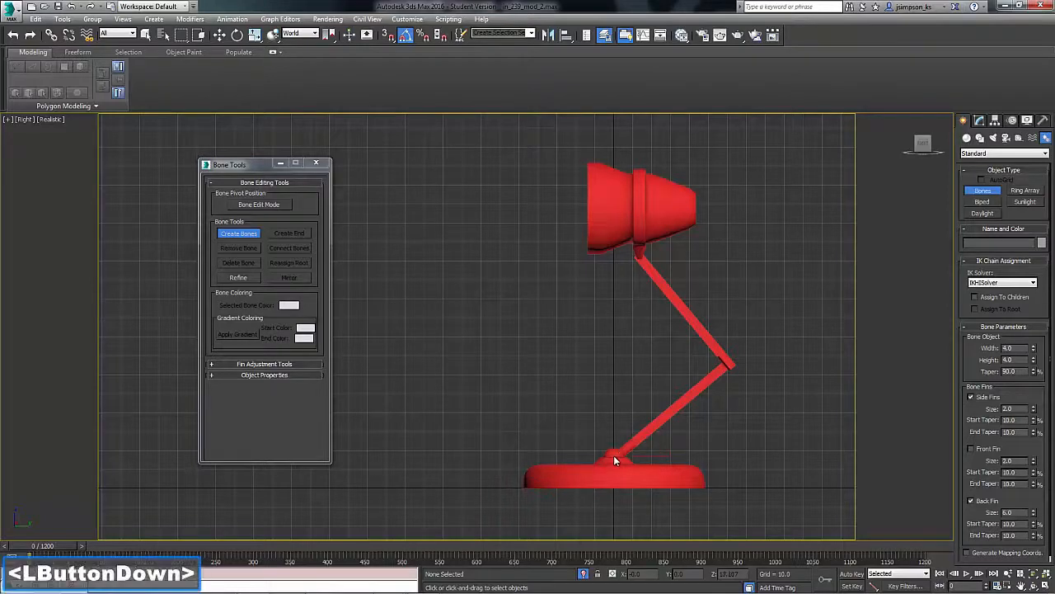
click(730, 364)
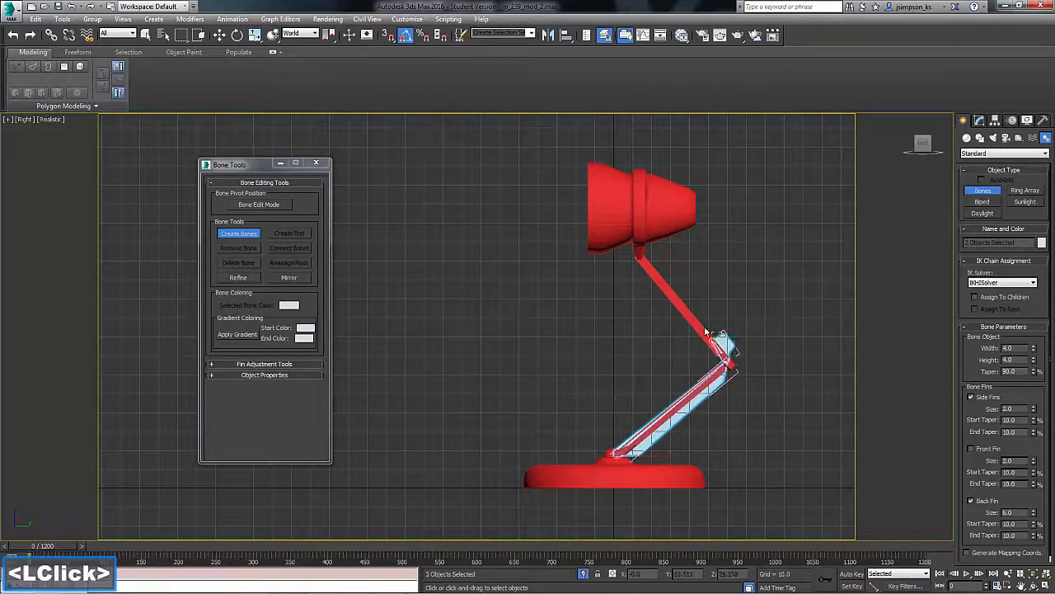
click(639, 255)
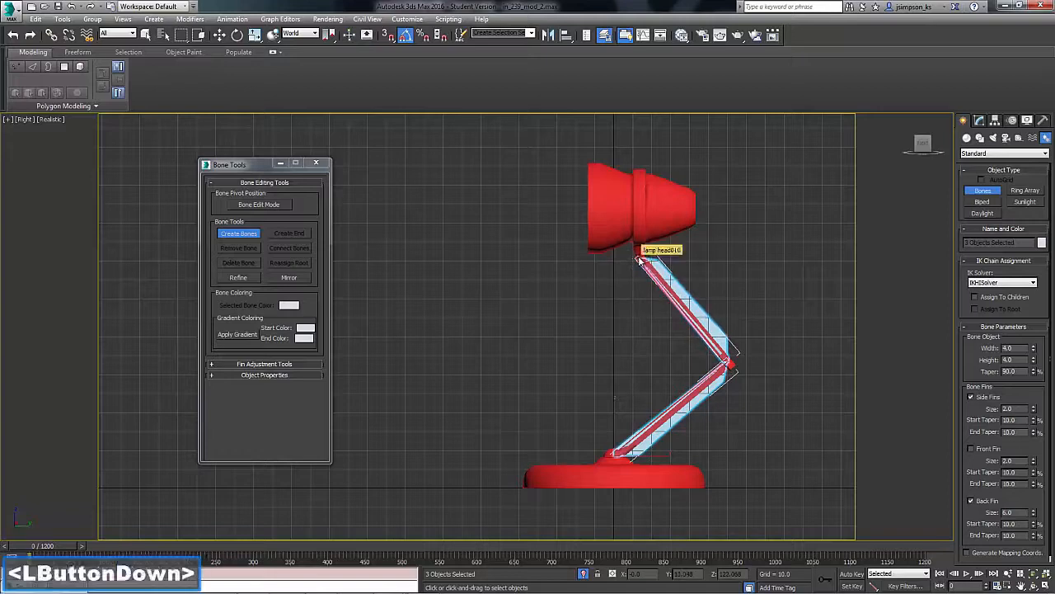
click(638, 166)
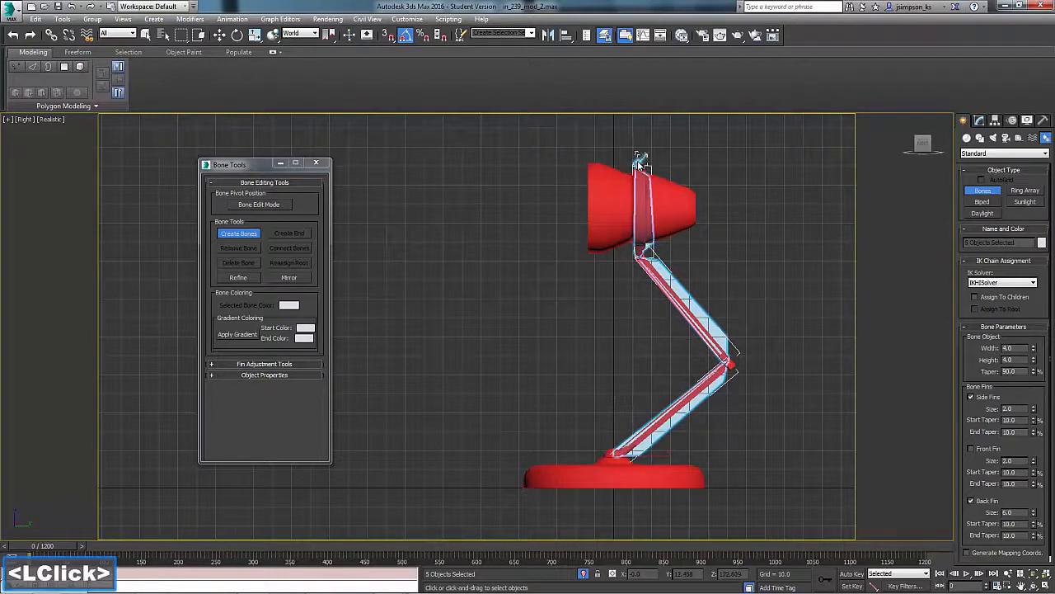
right_click(671, 164)
- Delete the small end bone above the lampshade
alt+middle_drag(671, 164, 671, 281)
scroll(718, 174, up, 2)
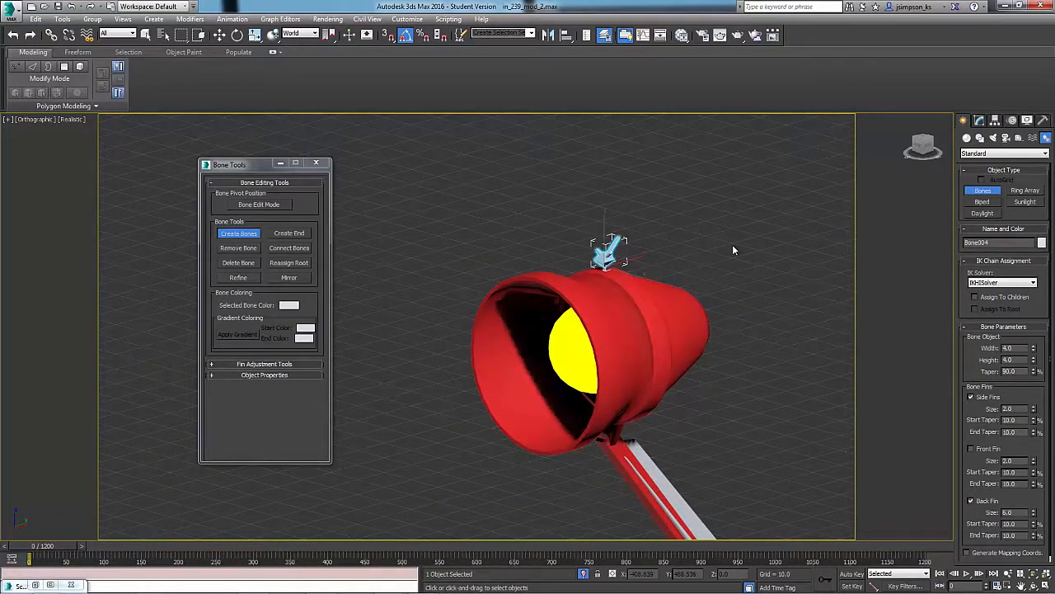
key(Delete)
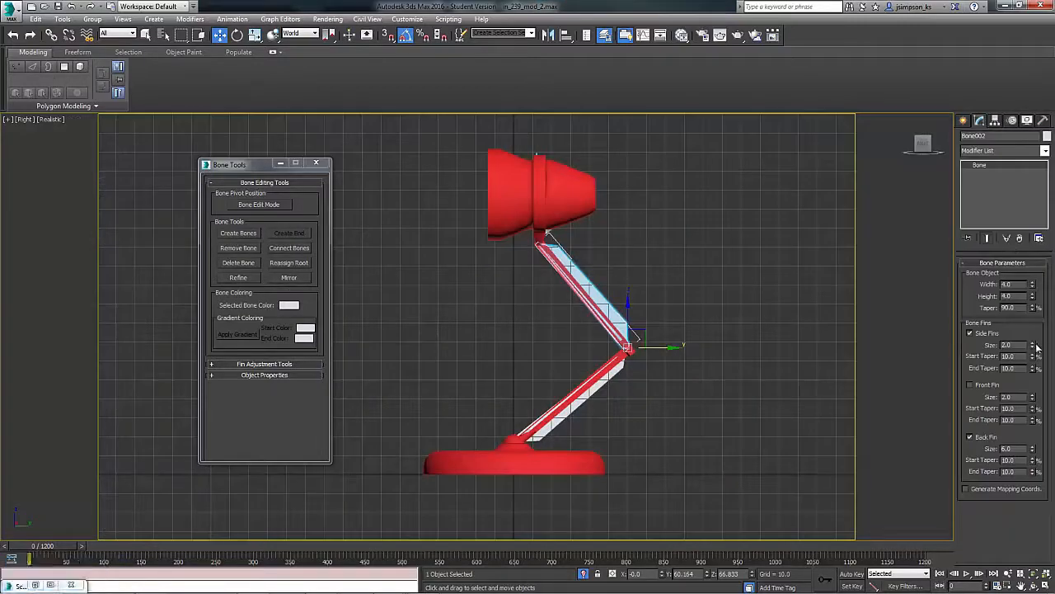
- Keep side fins enabled on the upper arm bone and set their size to about 3.5
drag(1032, 345, 1035, 449)
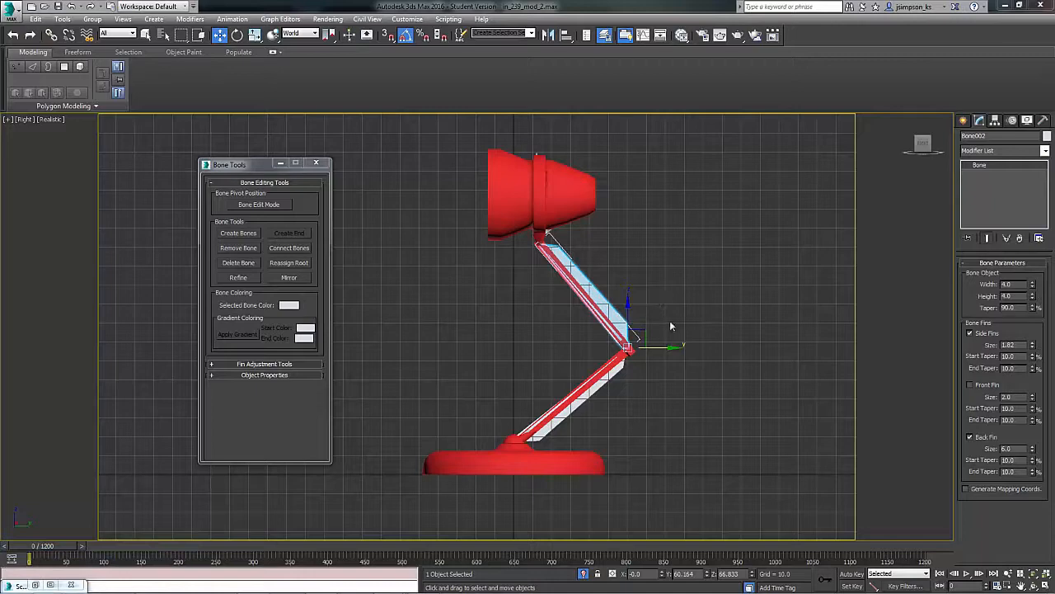
click(970, 334)
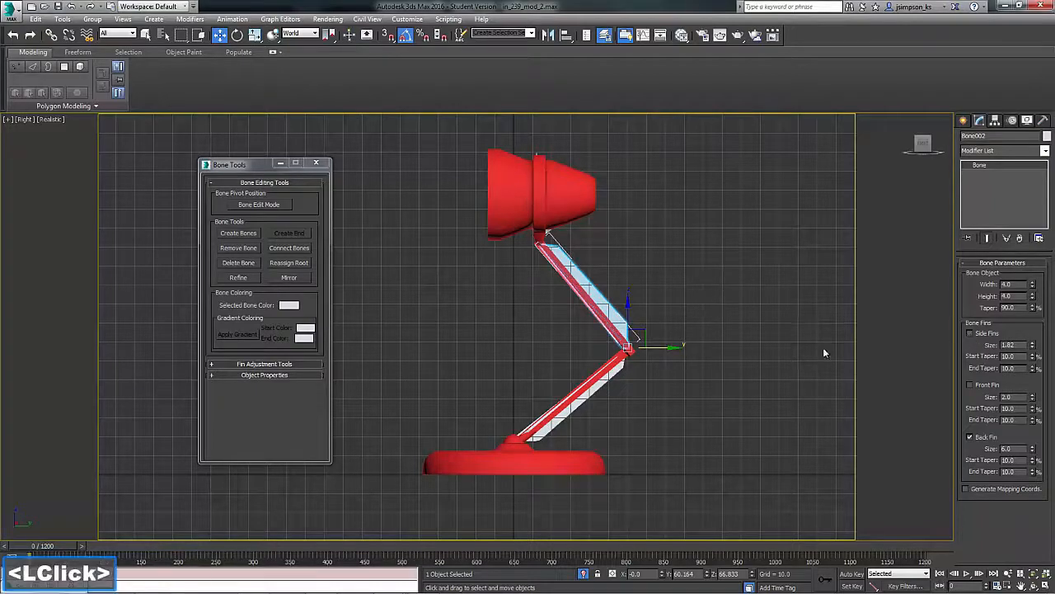
alt+middle_drag(822, 353, 634, 329)
scroll(788, 379, up, 5)
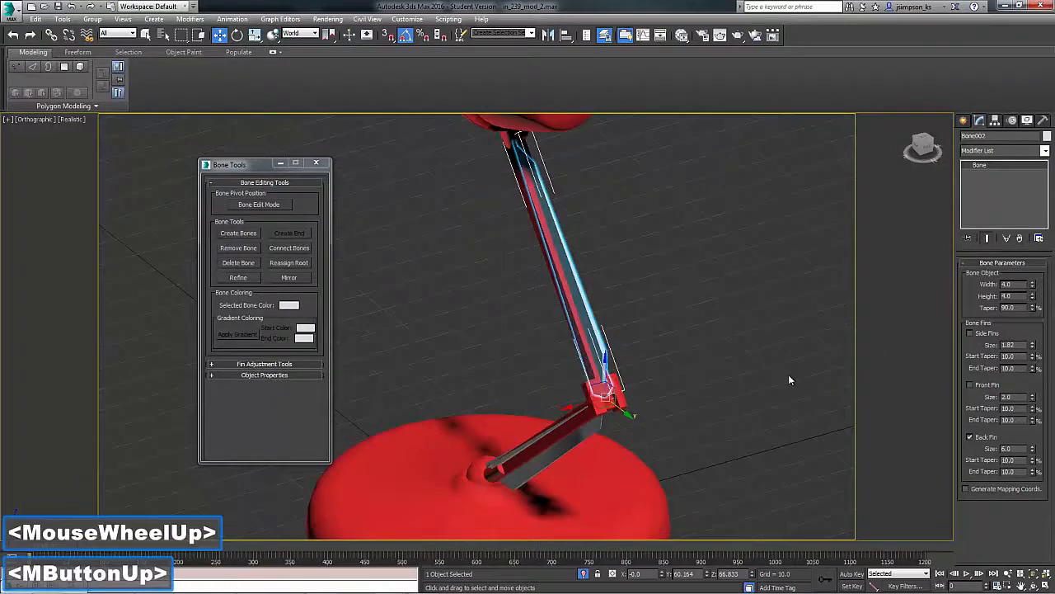
click(971, 332)
click(970, 332)
click(970, 333)
drag(1033, 345, 56, 291)
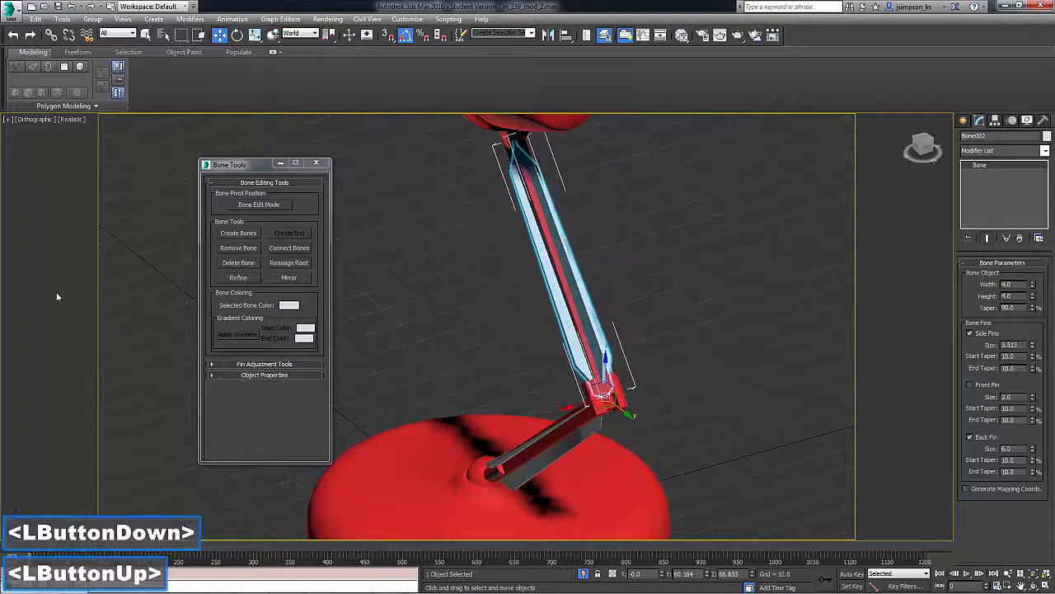
- Rename the lower arm's bone "Bone lower arm" and give the upper arm's bone a matching name starting with "Bone upper"
alt+middle_drag(458, 355, 478, 376)
click(918, 145)
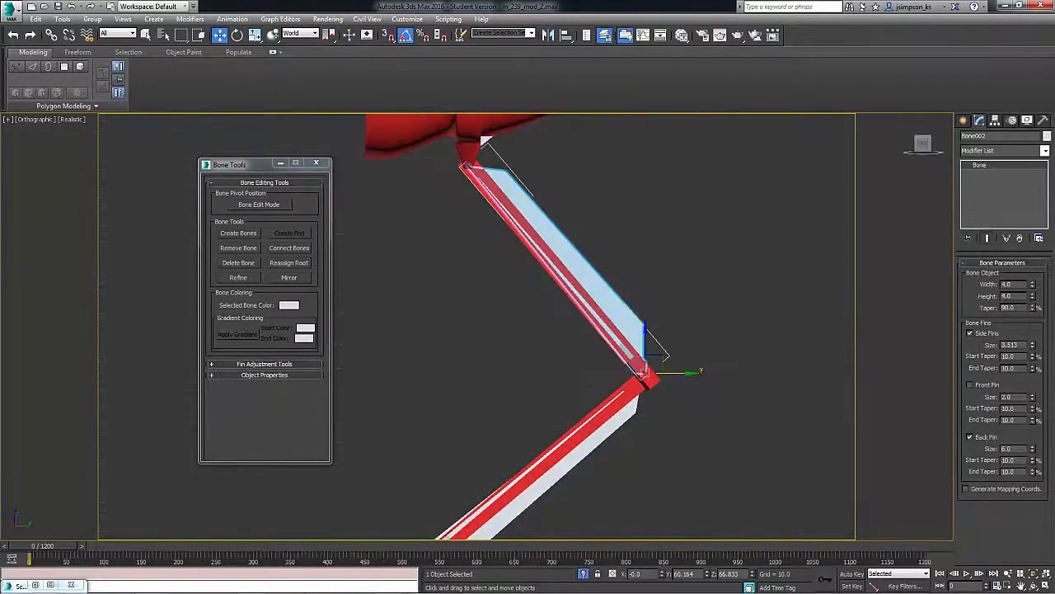
scroll(772, 350, down, 4)
middle_drag(771, 350, 778, 363)
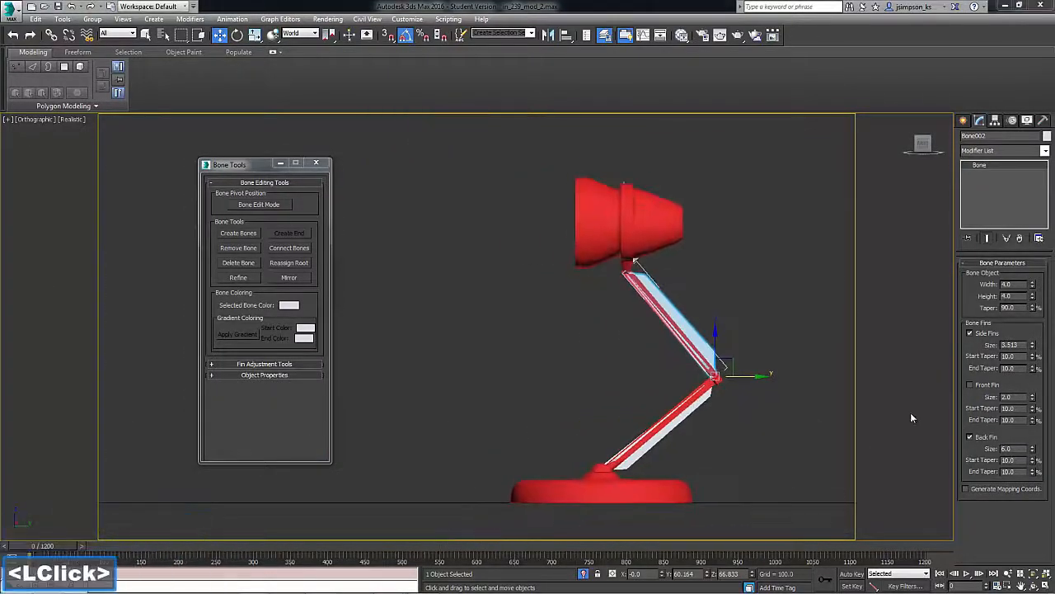
click(629, 459)
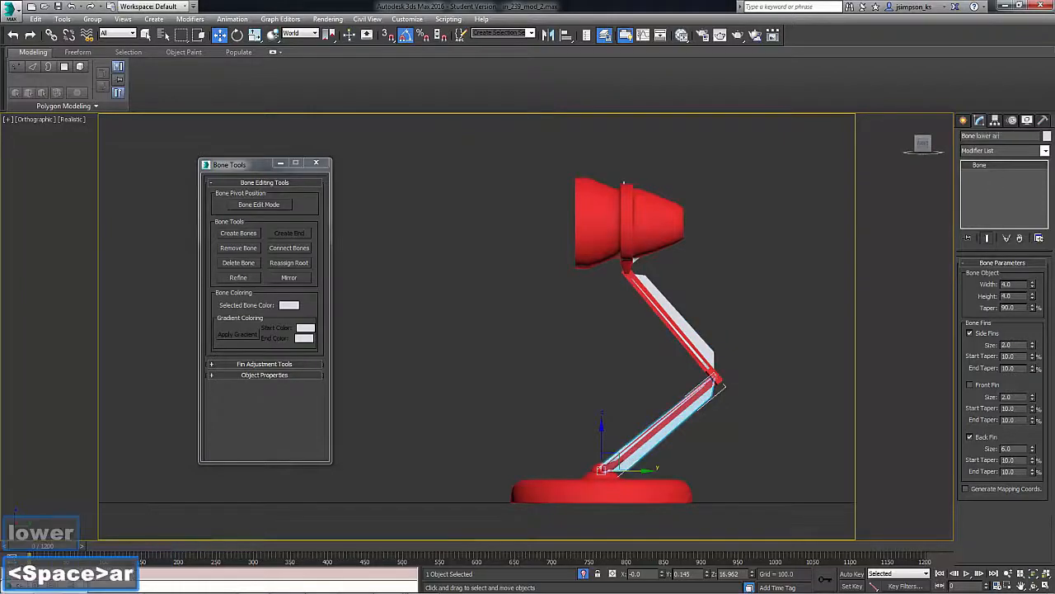
click(634, 264)
text(Bone upper)
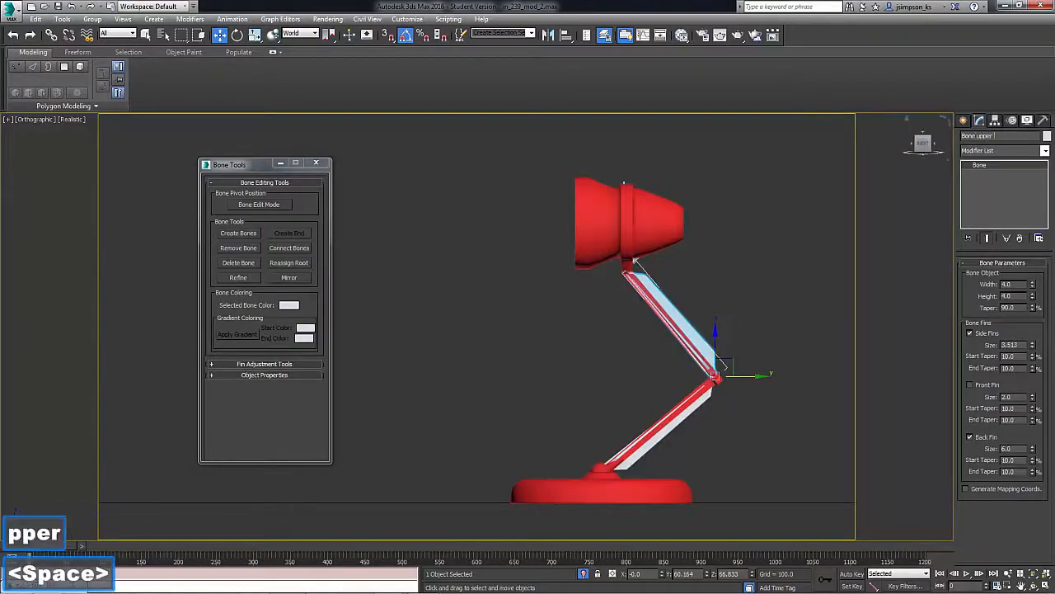
- Rename the bone inside the lamp head "Bone shade" and turn on Bone Edit Mode
alt+middle_drag(634, 260, 669, 277)
scroll(669, 277, up, 5)
click(698, 287)
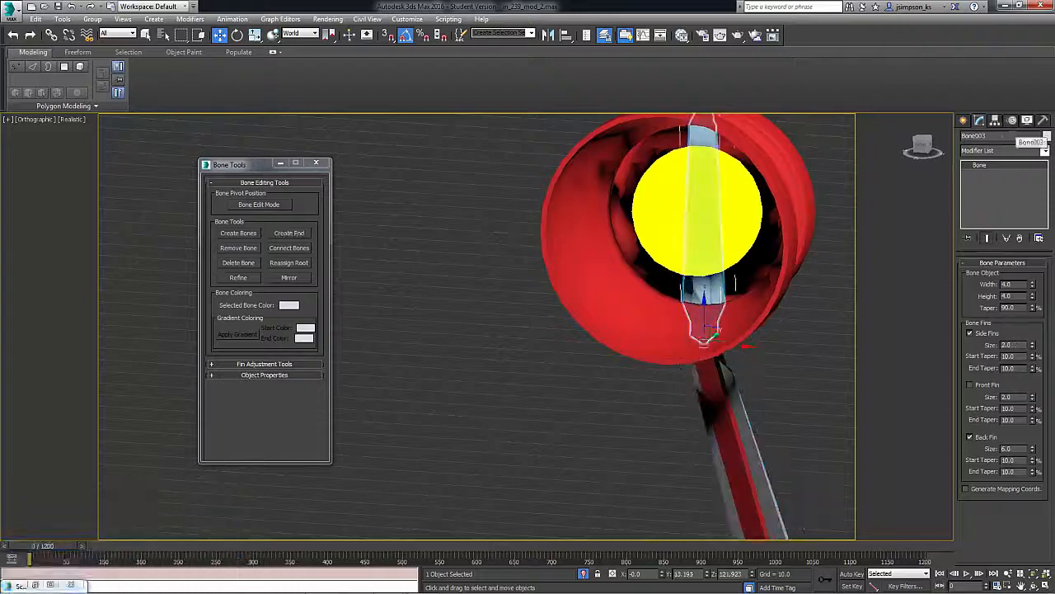
drag(1016, 136, 878, 109)
text(Bone)
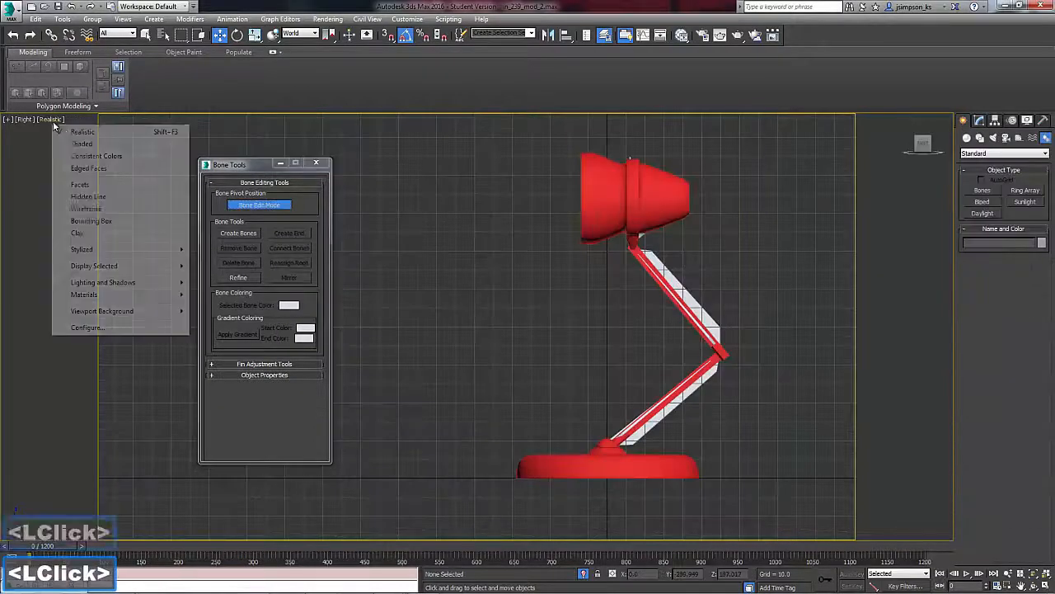
- Switch the viewport to wireframe and move the lower arm bone's start onto the center of the arm's base joint
click(82, 183)
middle_drag(872, 358, 637, 345)
scroll(637, 344, up, 3)
click(595, 307)
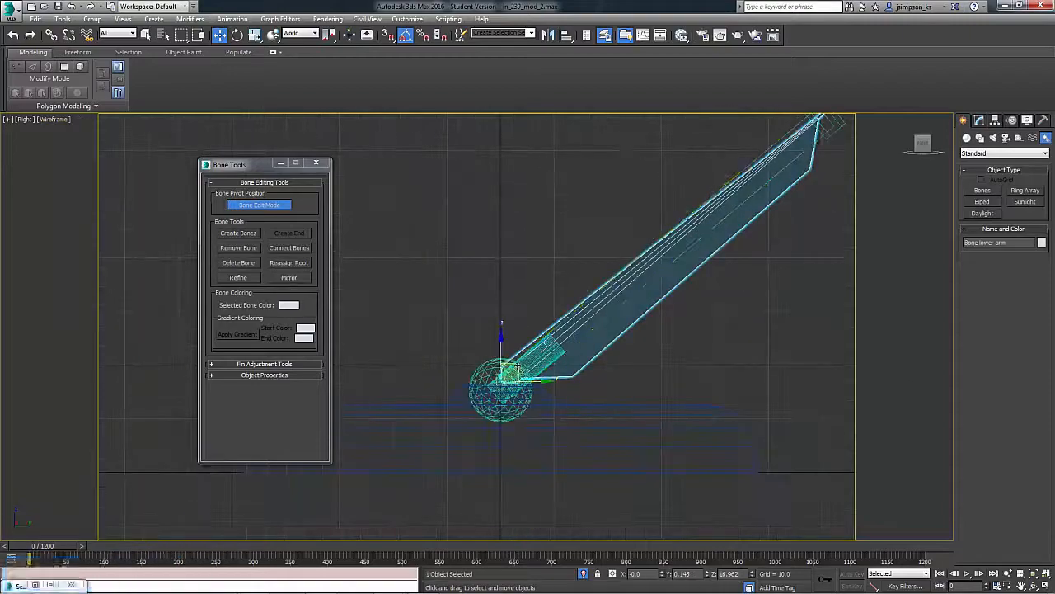
drag(509, 368, 511, 371)
scroll(512, 371, up, 7)
middle_drag(511, 371, 595, 258)
drag(544, 368, 539, 351)
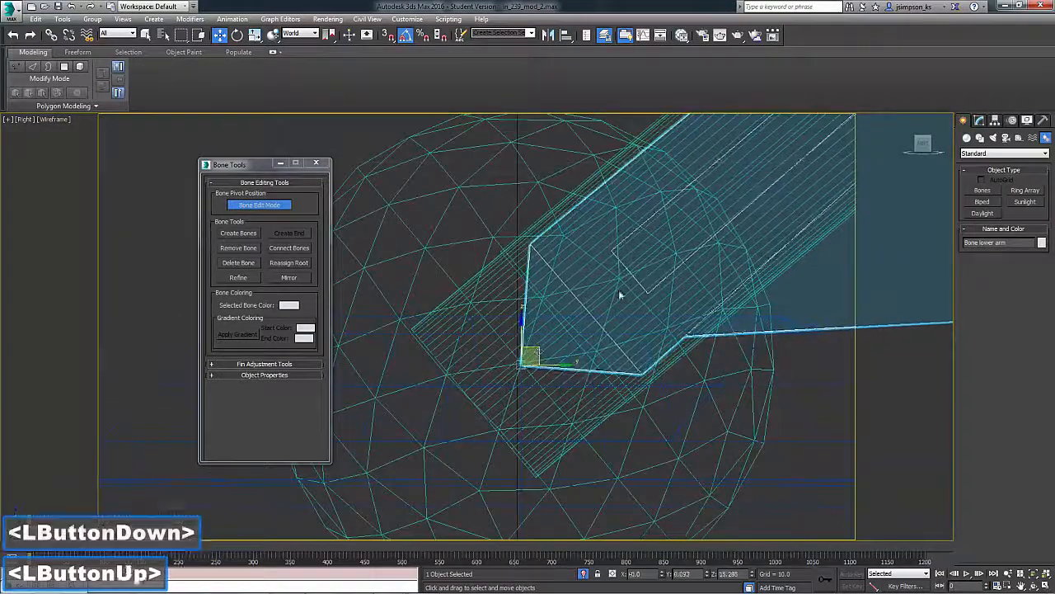
- Move the upper arm bone's start onto the center of the lamp's elbow joint
scroll(619, 295, down, 7)
middle_drag(620, 294, 363, 521)
click(517, 257)
drag(605, 332, 638, 361)
scroll(582, 326, up, 6)
click(586, 328)
- Move the shade bone's start onto the joint under the lamp head and leave Bone Edit Mode
middle_drag(387, 140, 742, 536)
middle_drag(371, 124, 625, 479)
click(521, 286)
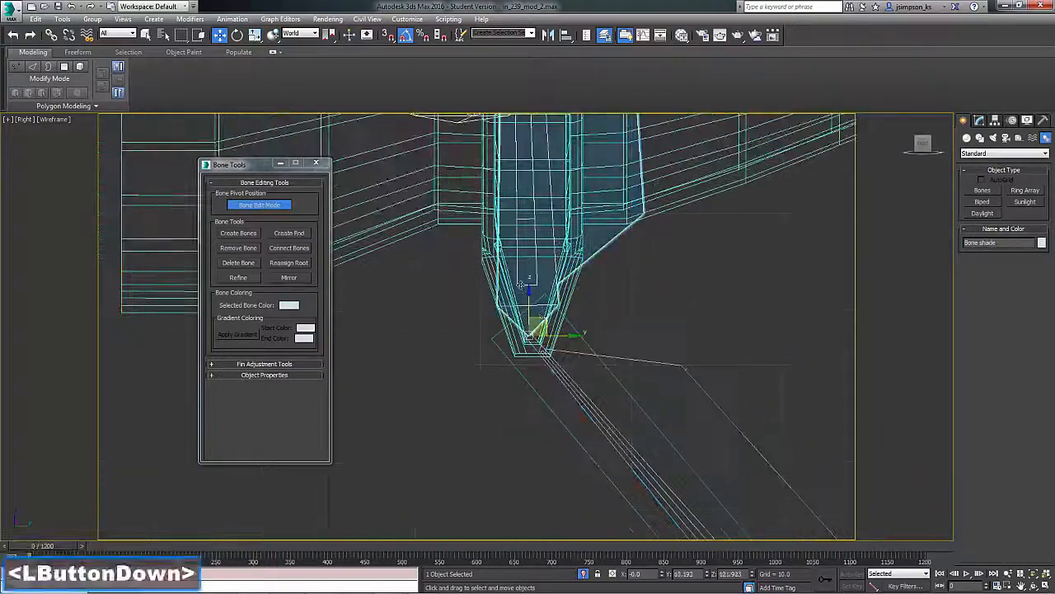
drag(540, 328, 544, 333)
scroll(597, 526, down, 6)
middle_drag(577, 223, 588, 417)
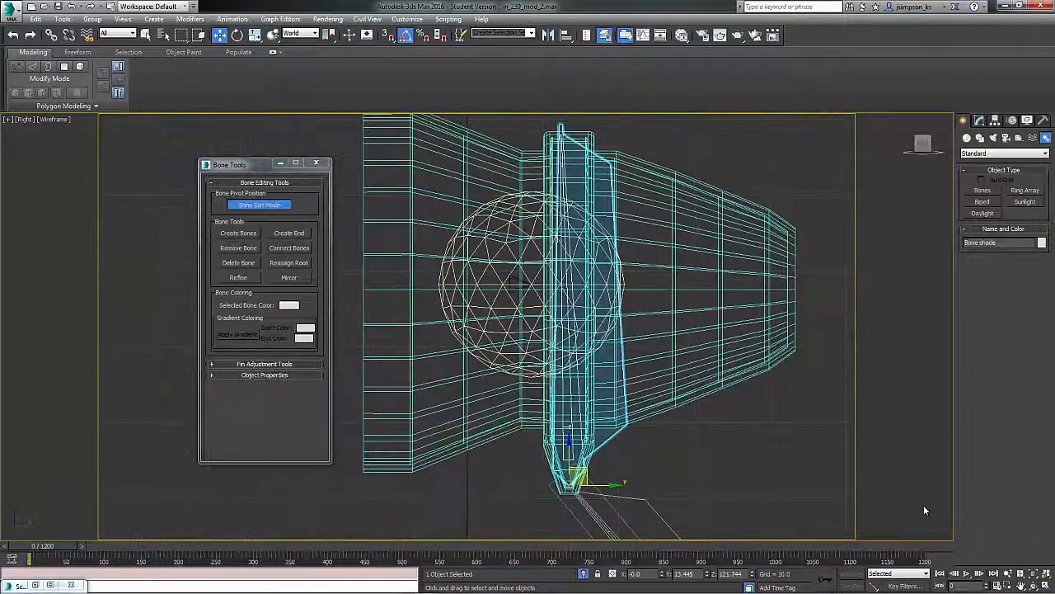
click(259, 204)
- Return the viewport to Realistic shading with the whole lamp in an angled view
scroll(715, 406, down, 6)
middle_drag(714, 410, 688, 263)
alt+middle_drag(688, 263, 742, 305)
click(83, 123)
click(112, 132)
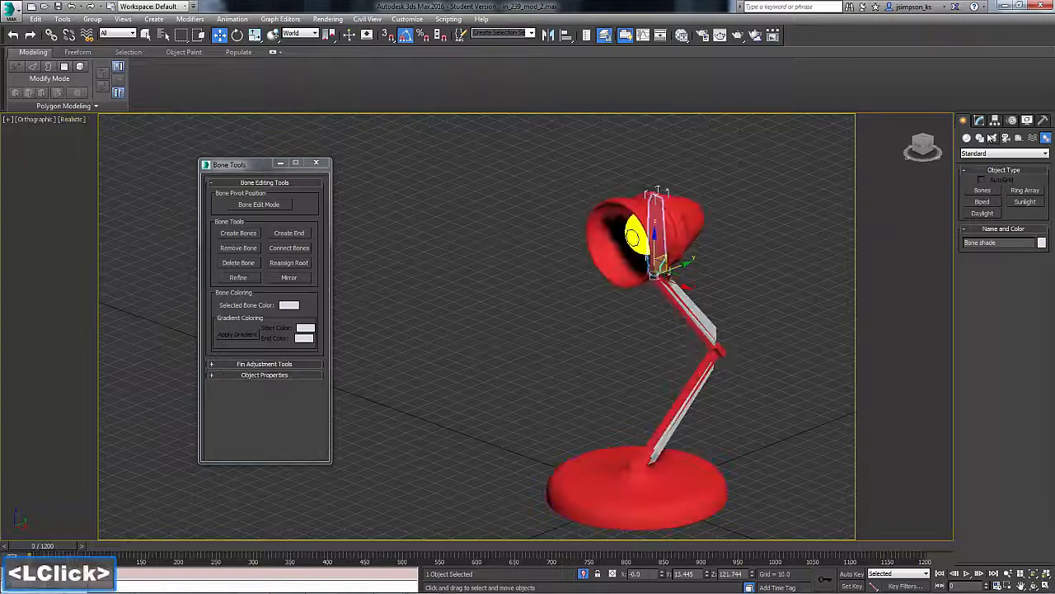
- Create a dummy helper on the ground beside the lamp base
click(1019, 137)
click(982, 190)
drag(481, 481, 527, 495)
alt+middle_drag(528, 494, 603, 441)
- Using Affect Pivot Only, align the dummy's pivot point to the minimum of the dummy's own box
click(995, 120)
click(1002, 189)
click(594, 182)
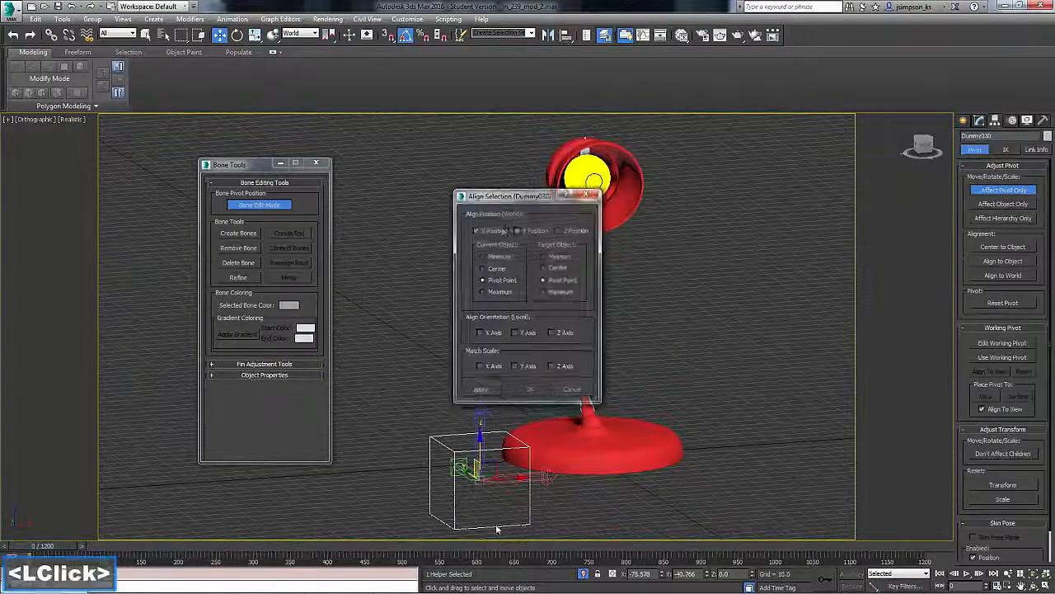
click(555, 256)
click(529, 390)
alt+middle_drag(551, 412, 583, 447)
click(1003, 190)
- Align the dummy helper to the lamp base
key(alt+a)
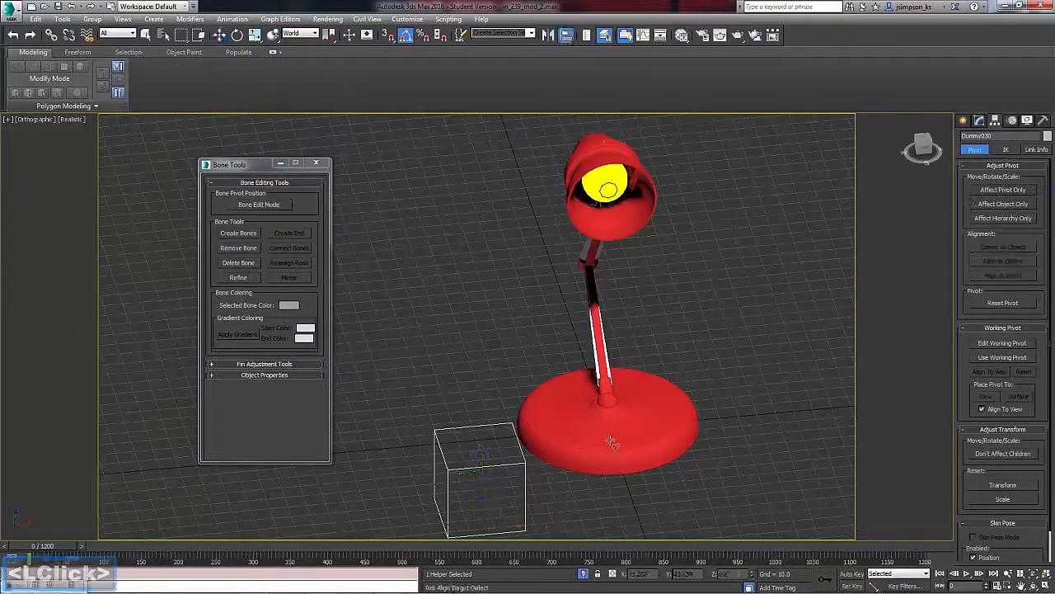
click(612, 443)
click(532, 390)
- Rename the dummy helper at the lamp base as "Dummy base controller"
alt+middle_drag(567, 396, 829, 426)
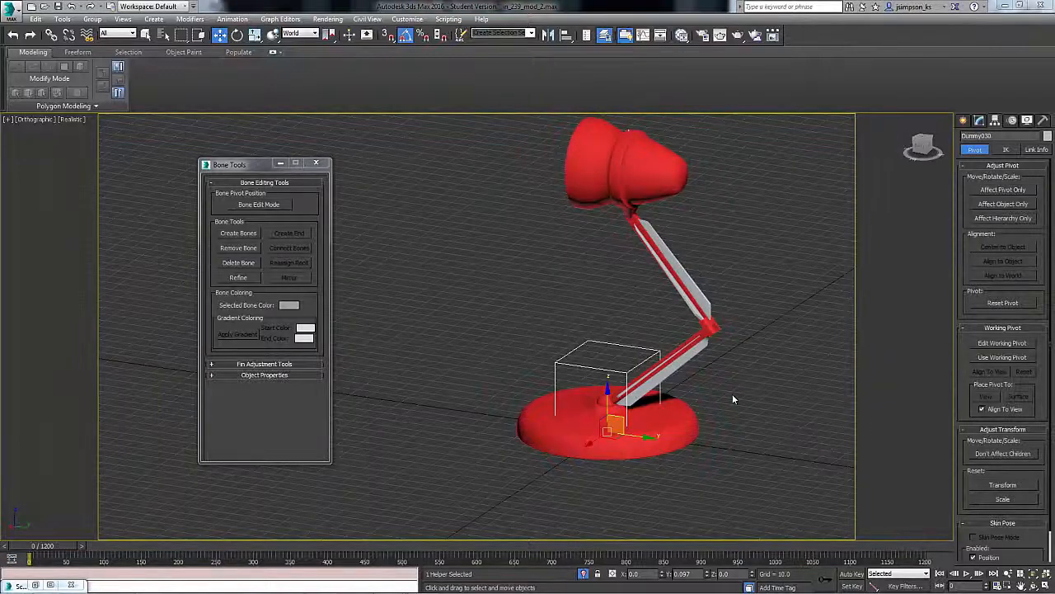
text(Dummy b)
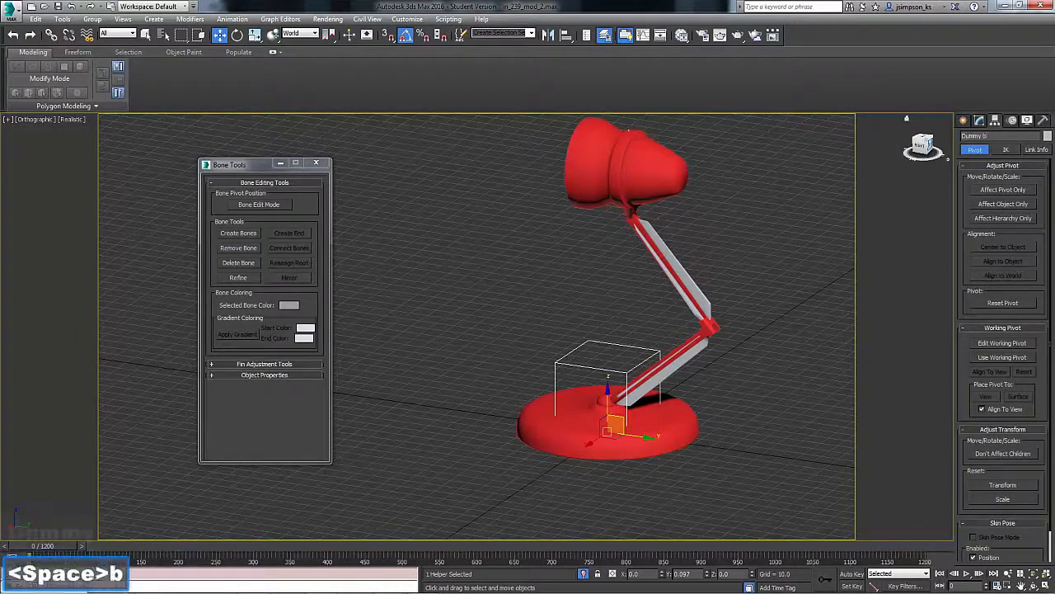
text(ase controller)
click(648, 424)
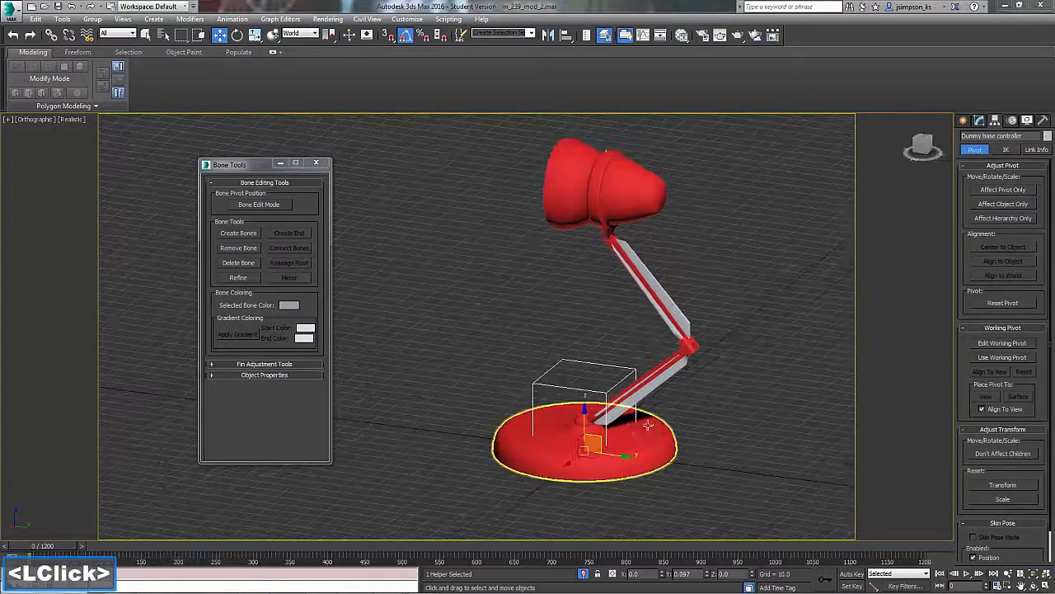
- Link the lamp base and the lower arm bone together to the base controller dummy as their parent
mouse_move(629, 433)
alt+middle_down()
mouse_move(637, 425)
mouse_move(634, 440)
alt+middle_up()
click(634, 439)
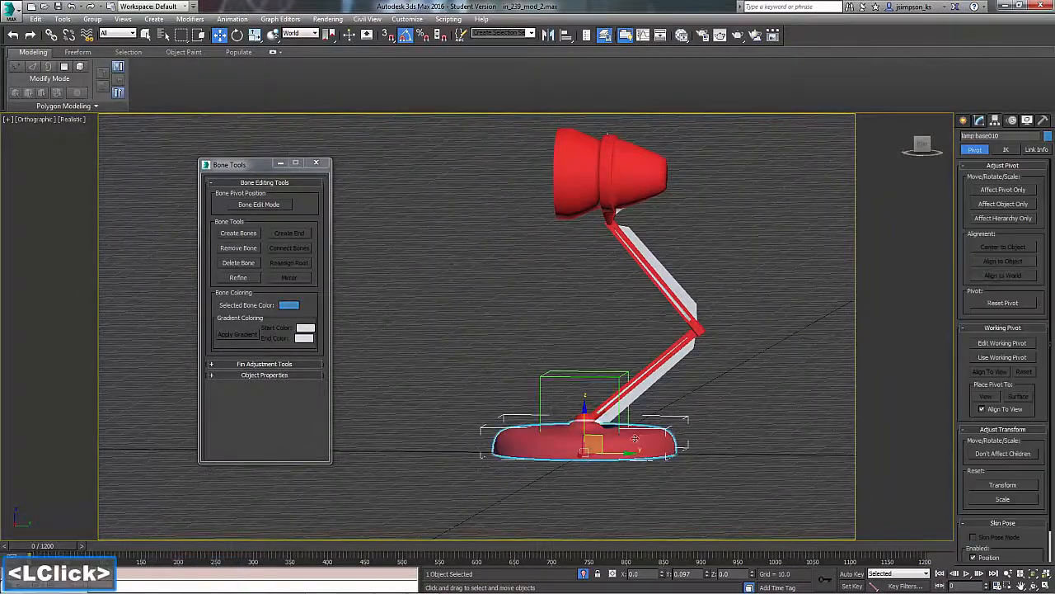
ctrl+click(629, 401)
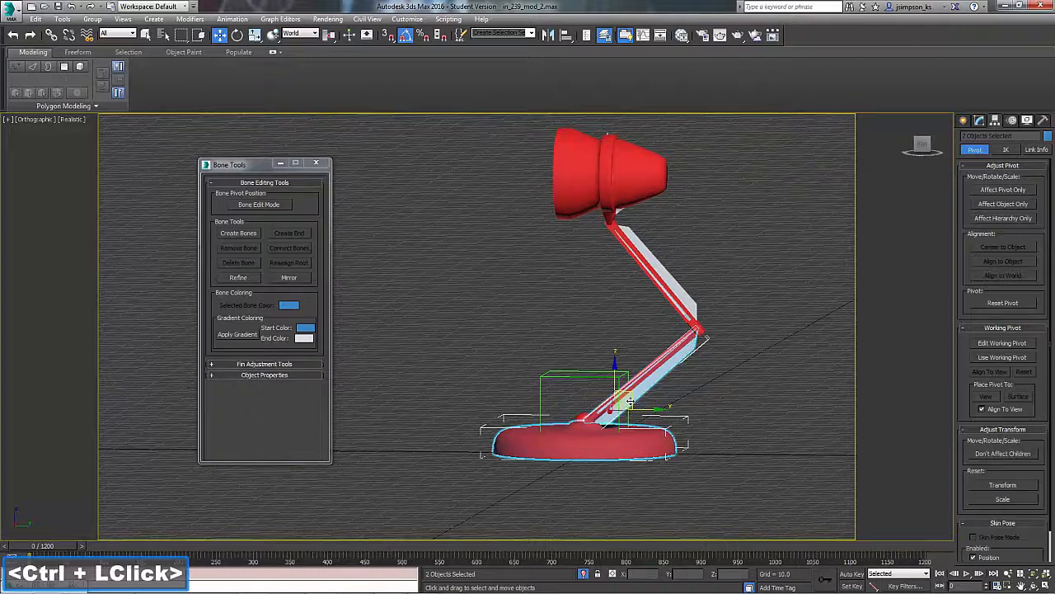
click(52, 34)
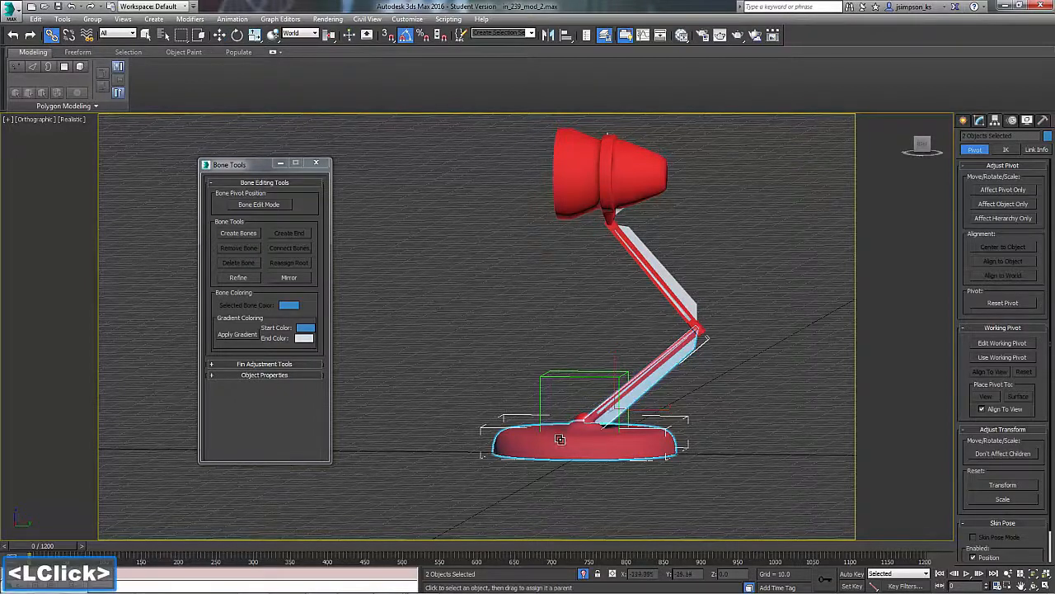
drag(560, 444, 546, 374)
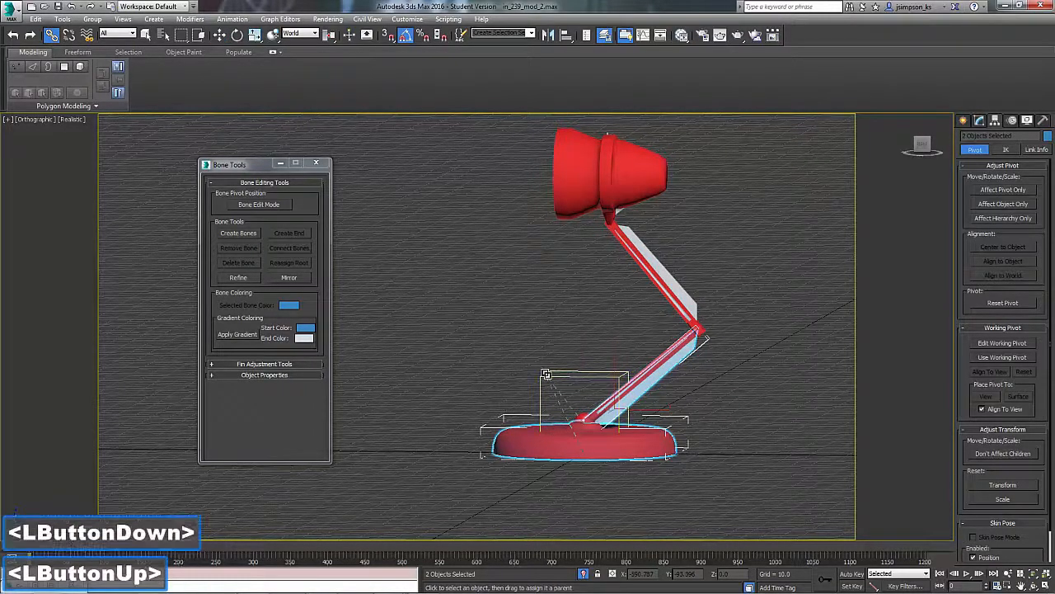
- Link the lamp's bottom arm, upper arm and head meshes each to its own bone
drag(674, 352, 664, 371)
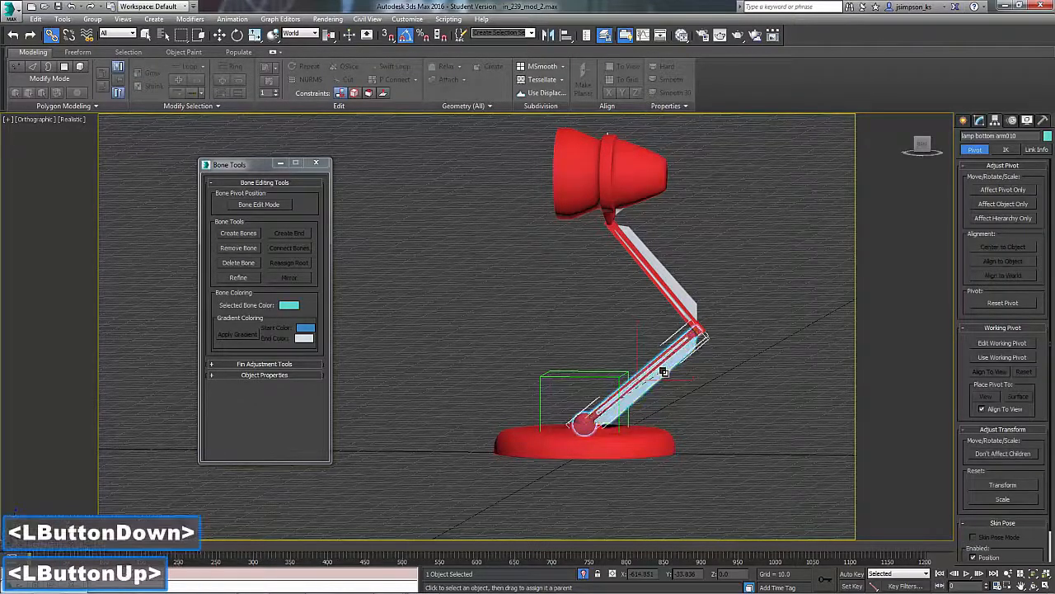
click(674, 301)
click(675, 301)
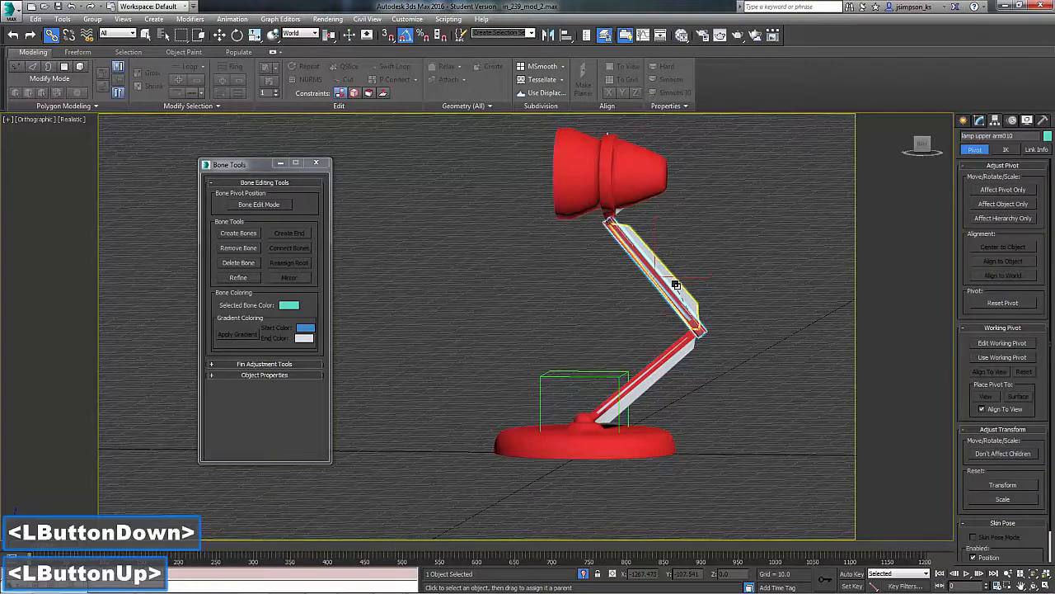
alt+middle_drag(677, 284, 627, 228)
click(629, 225)
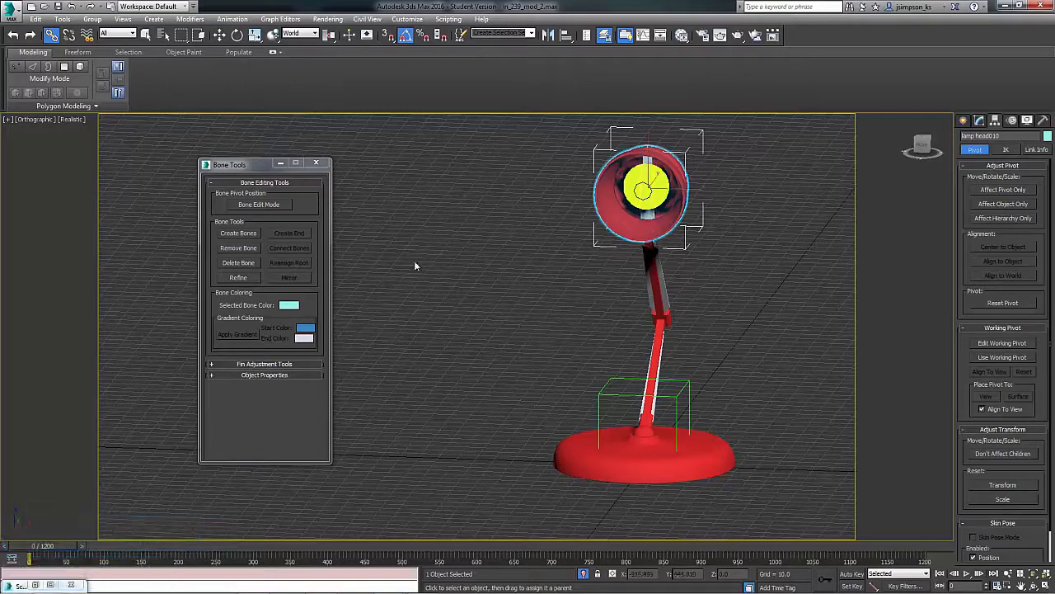
click(219, 35)
alt+middle_drag(577, 326, 544, 320)
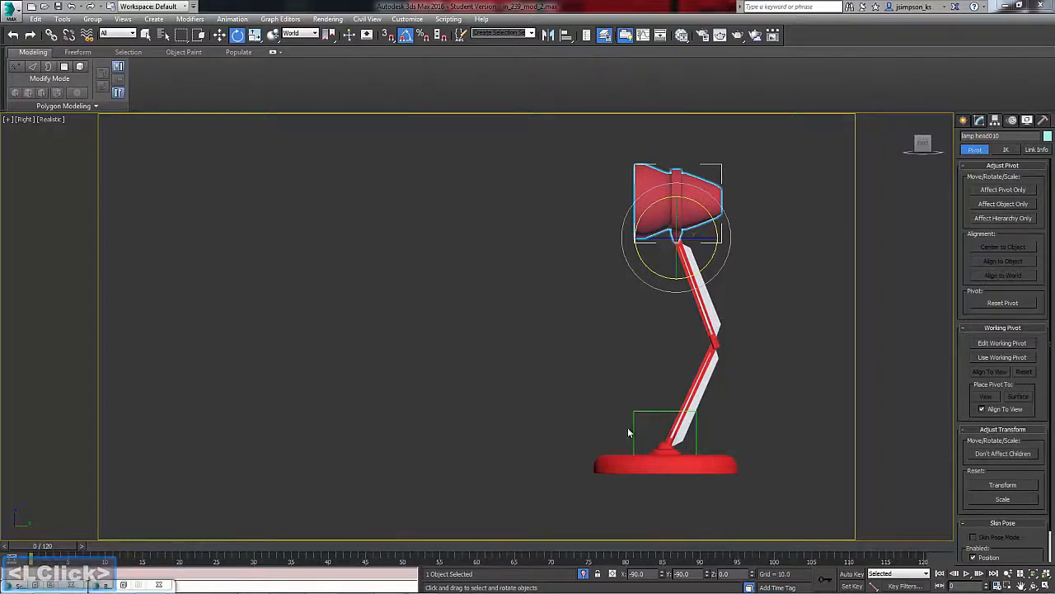
- Apply an HI Solver IK chain from the lower arm bone to the shade bone
click(700, 397)
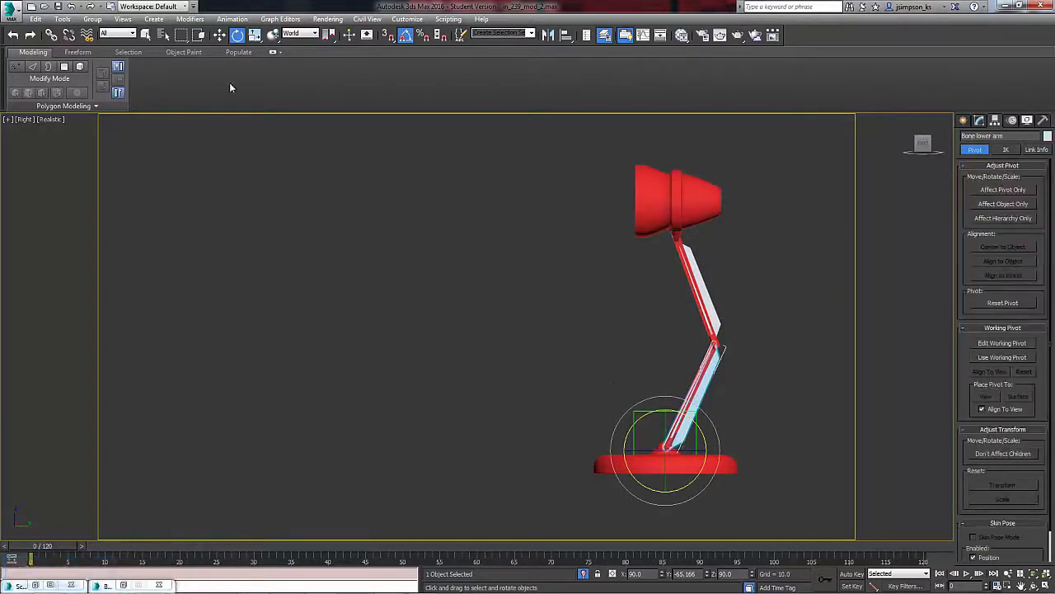
click(231, 20)
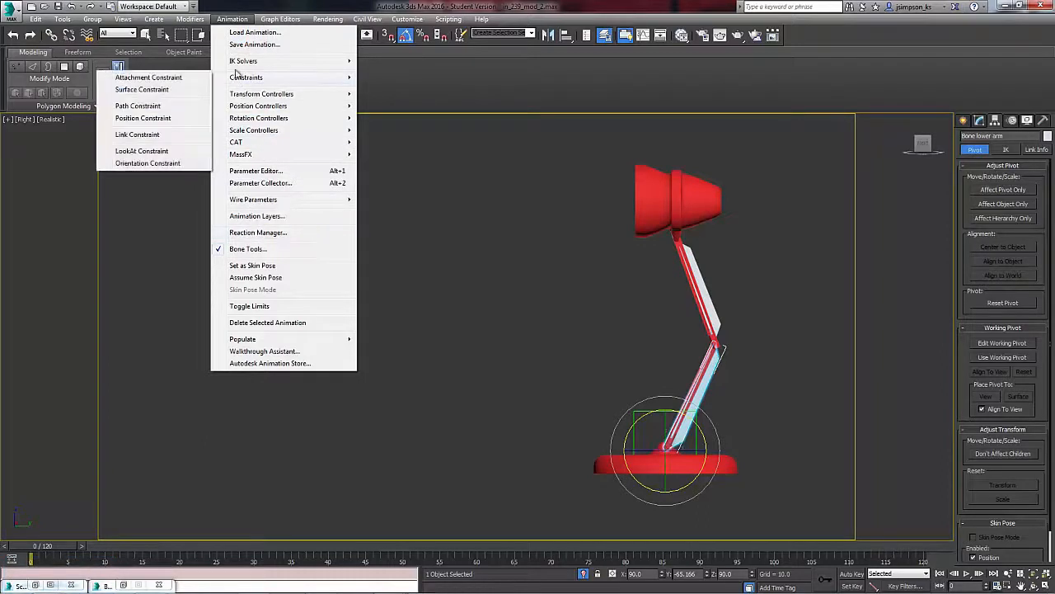
mouse_move(241, 66)
click(152, 61)
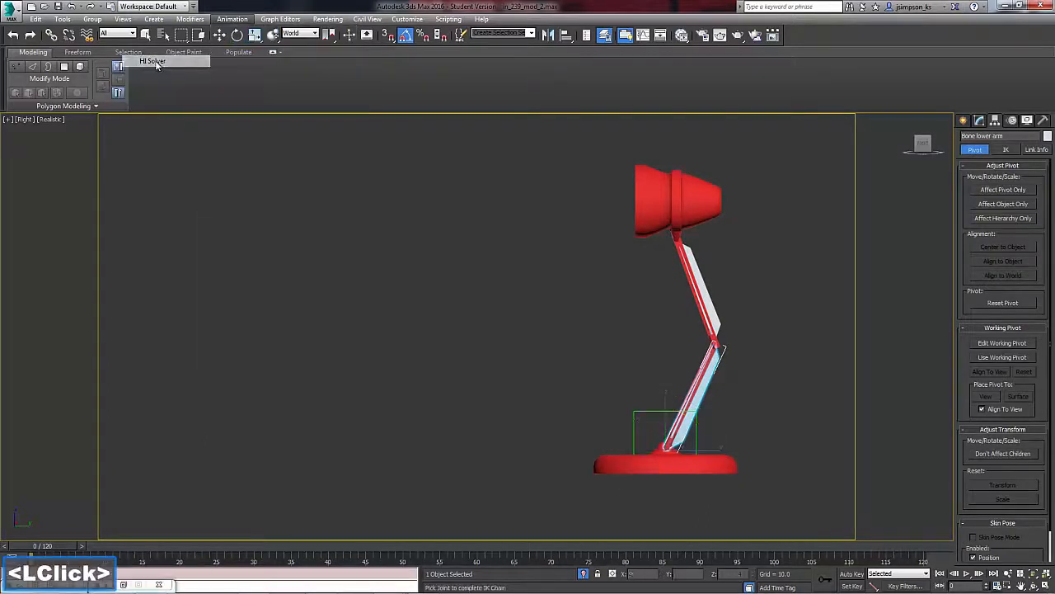
alt+middle_drag(615, 281, 679, 277)
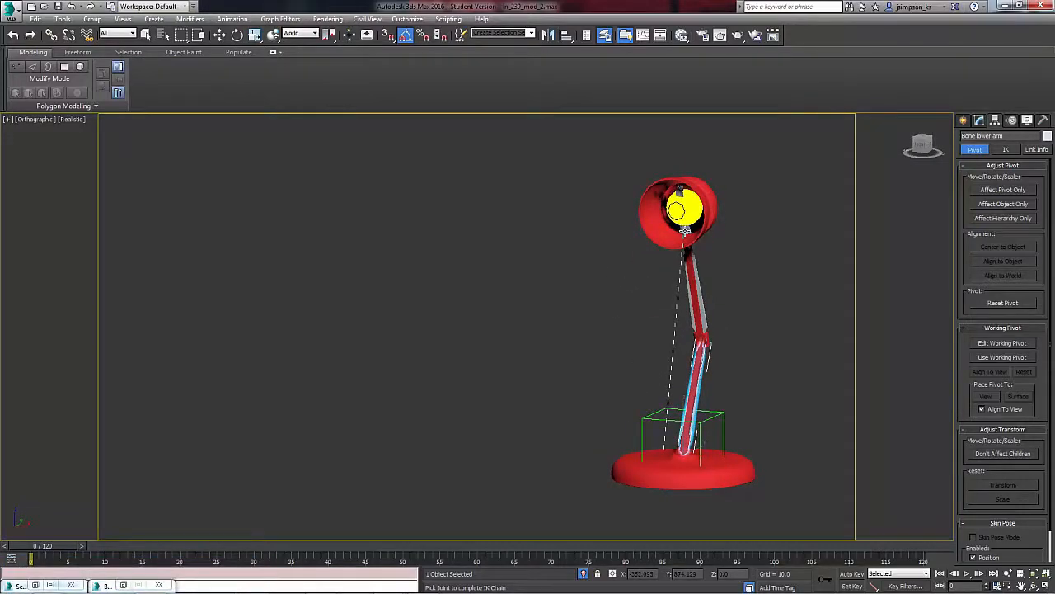
click(684, 230)
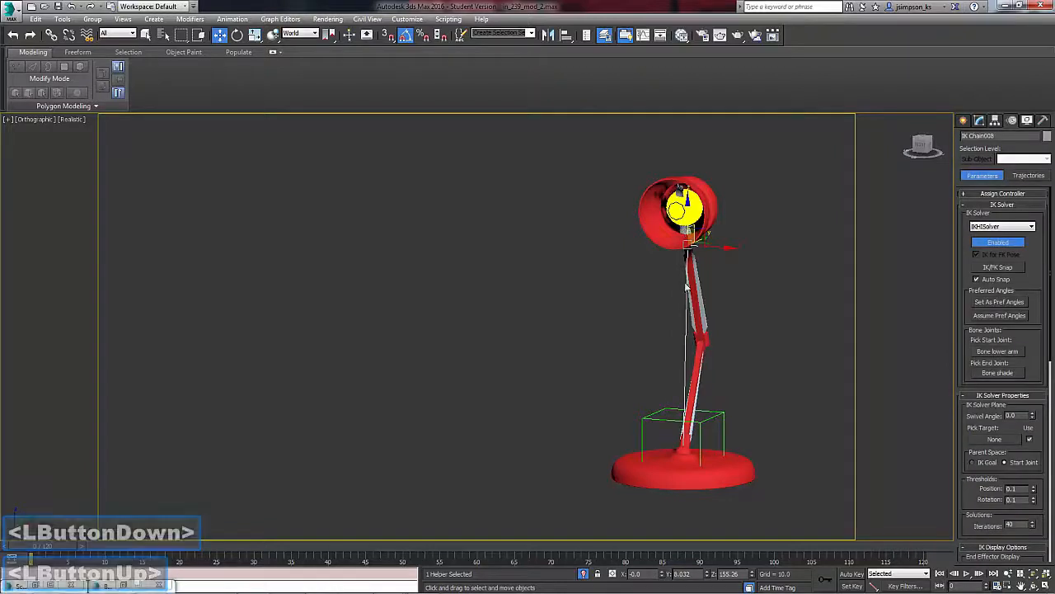
- Move the IK chain's goal in the YZ plane to about Y -22, Z 138 so the lamp arms bend forward
alt+middle_drag(749, 292, 684, 277)
middle_click(689, 248)
scroll(691, 231, up, 5)
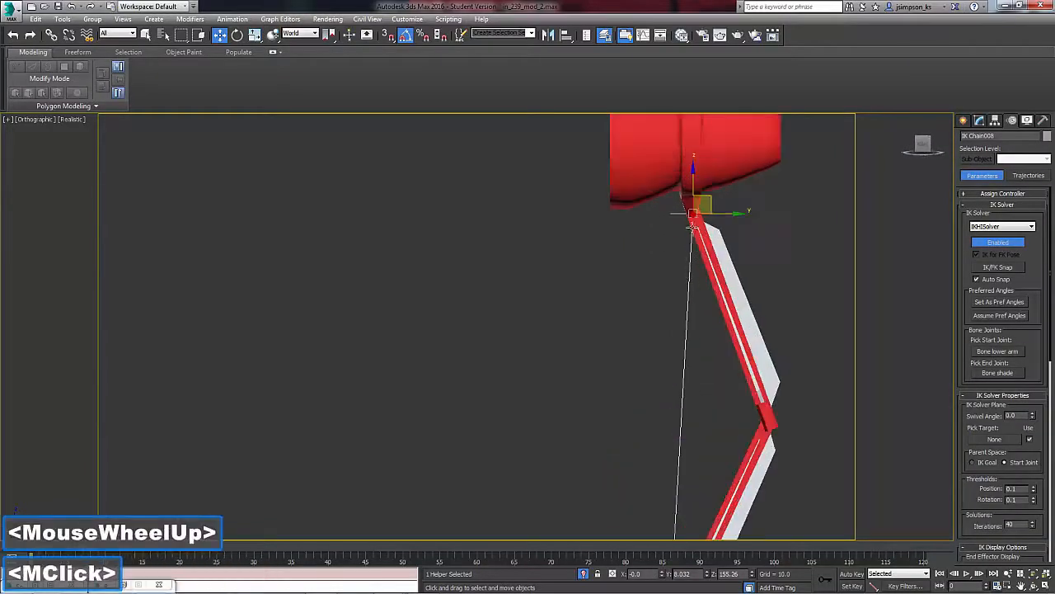
scroll(762, 254, down, 2)
middle_drag(764, 258, 765, 266)
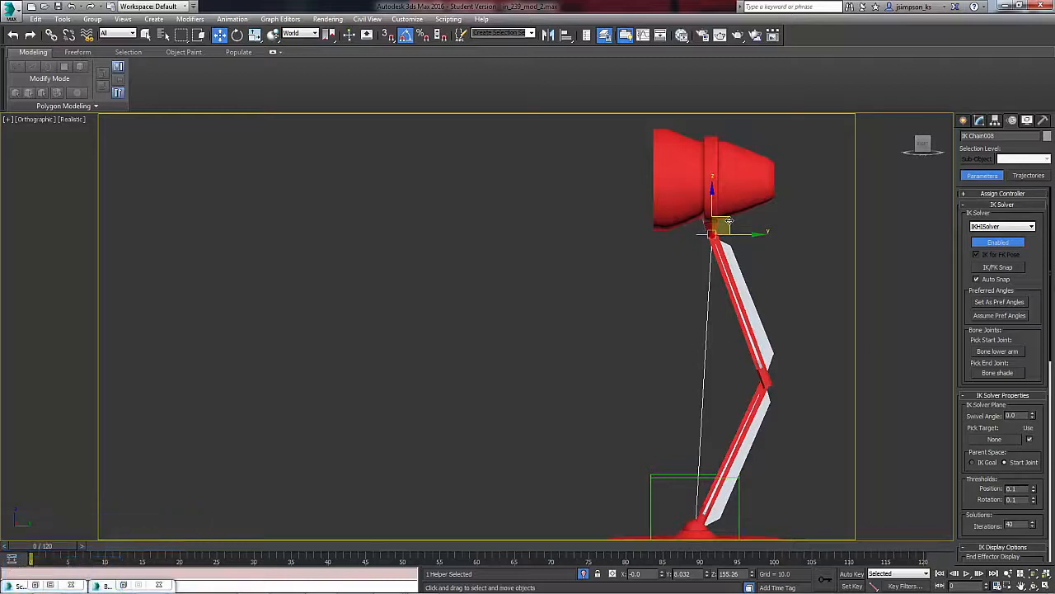
drag(725, 219, 645, 266)
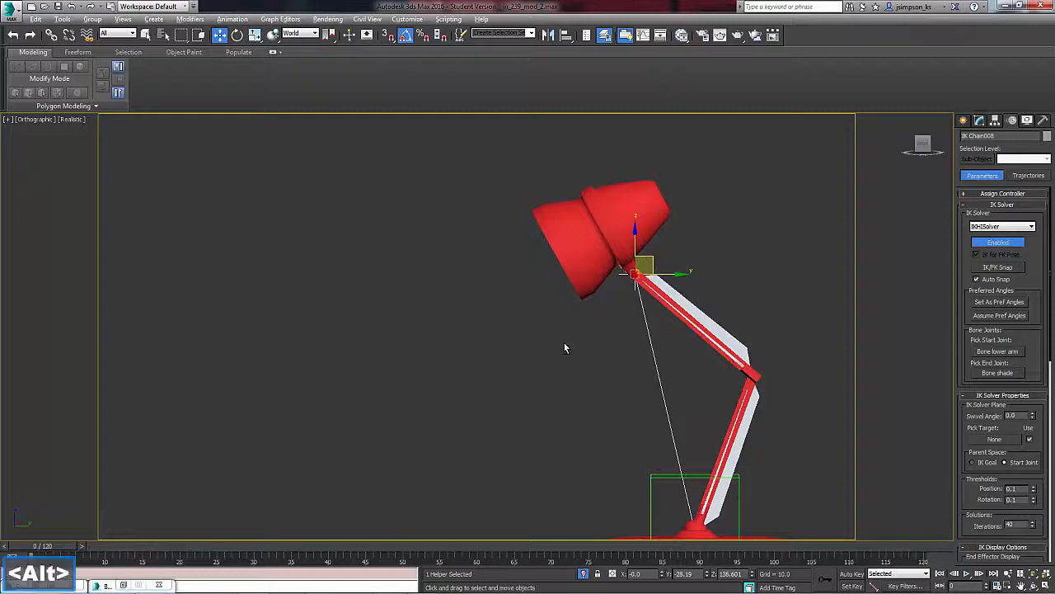
alt+middle_drag(565, 346, 587, 347)
scroll(576, 348, down, 3)
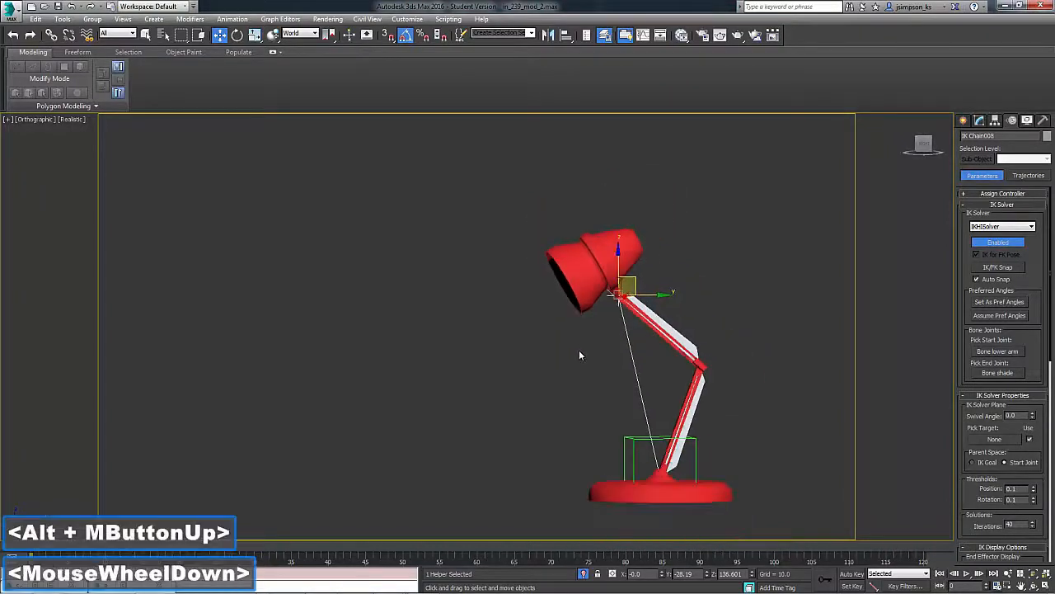
alt+middle_drag(579, 350, 604, 349)
alt+middle_drag(737, 376, 730, 372)
mouse_move(637, 282)
mouse_down()
mouse_move(596, 315)
mouse_move(624, 373)
mouse_move(665, 313)
mouse_move(572, 276)
mouse_move(558, 306)
mouse_move(651, 285)
mouse_up()
- Create a small dummy helper beside the lamp base and align it to the joint between the upper arm and the head
click(963, 121)
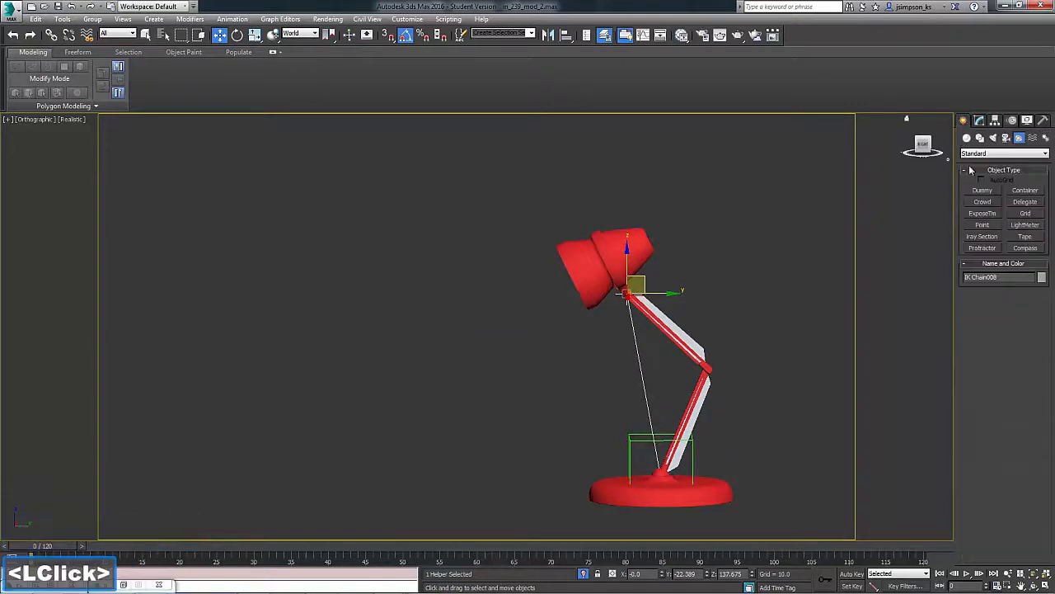
click(983, 191)
drag(518, 488, 527, 493)
right_click(420, 226)
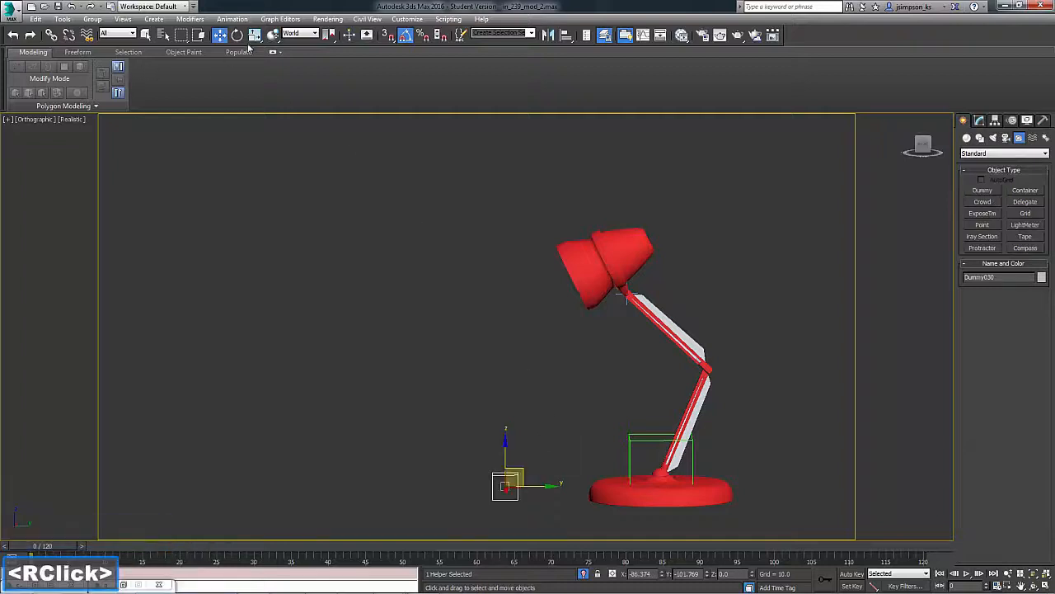
click(565, 35)
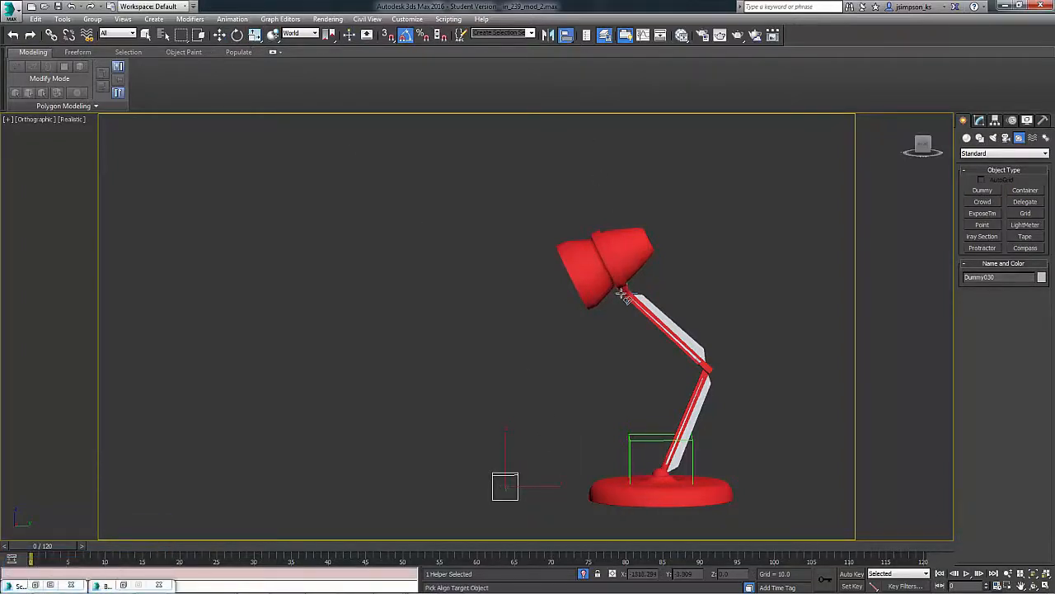
click(625, 297)
click(535, 394)
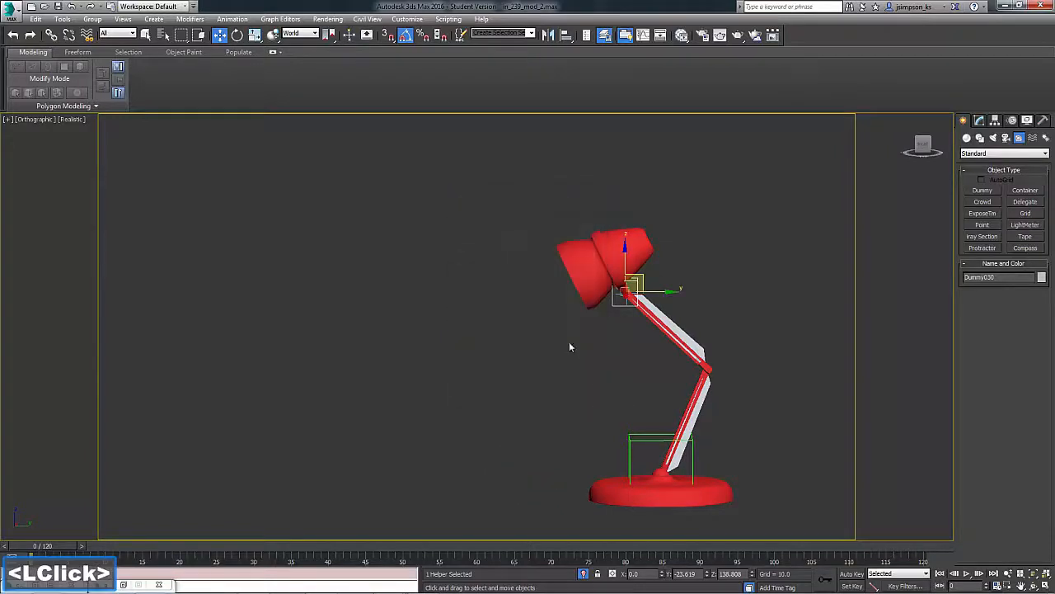
- Link the IK chain's goal to the small dummy at the lamp head joint
alt+middle_drag(569, 341, 661, 364)
scroll(618, 317, up, 4)
middle_drag(619, 317, 601, 432)
scroll(640, 295, up, 2)
click(601, 349)
click(51, 34)
drag(619, 324, 637, 354)
click(219, 35)
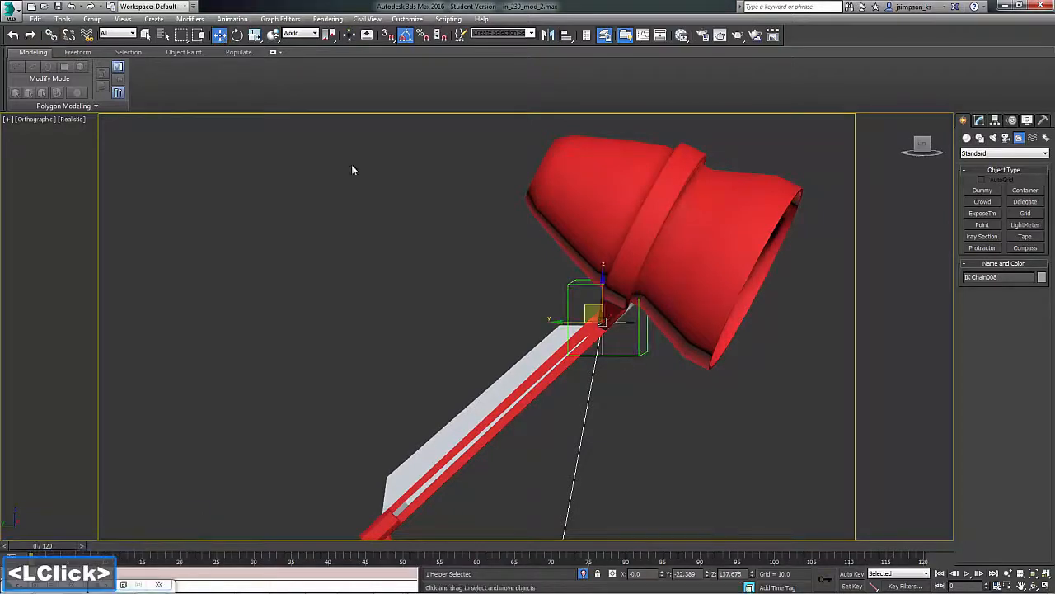
- Assign an Orientation Constraint to the shade bone's Rotation controller under its FK Sub-Control
scroll(690, 383, down, 3)
alt+middle_drag(680, 387, 594, 324)
scroll(657, 377, up, 3)
click(634, 296)
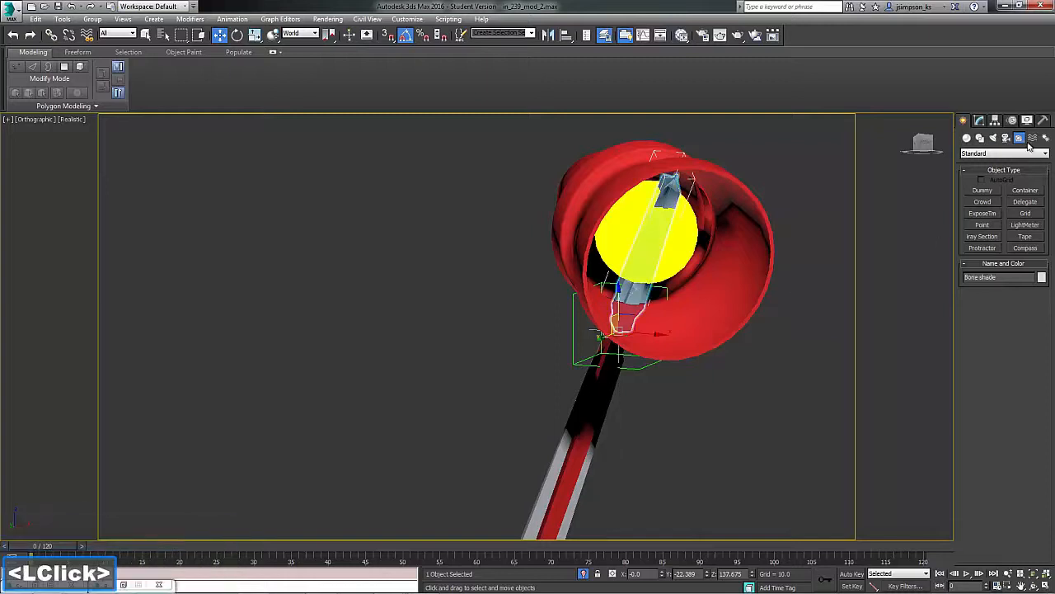
click(1013, 120)
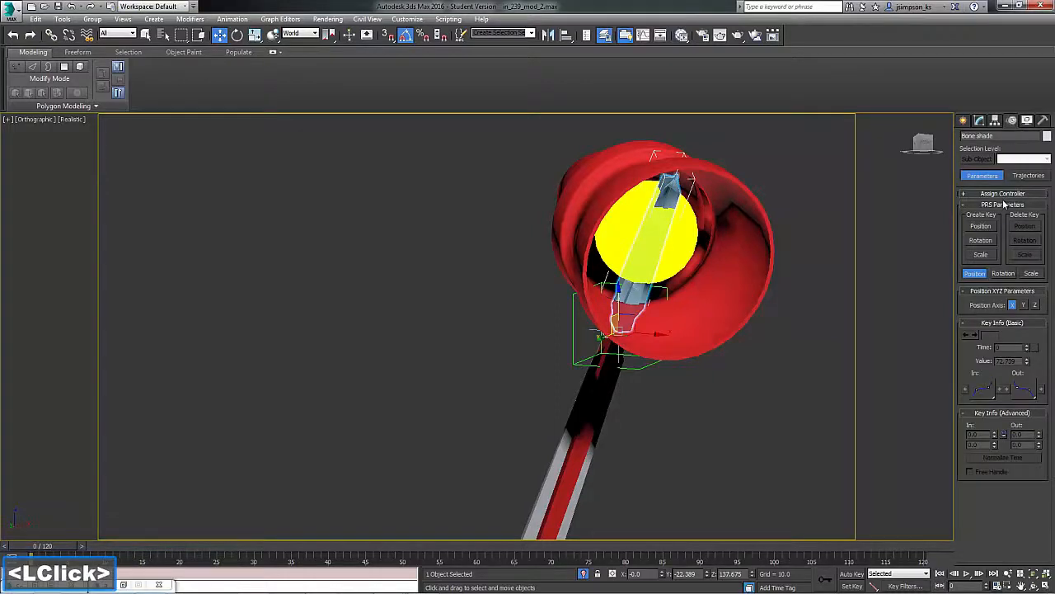
click(1003, 194)
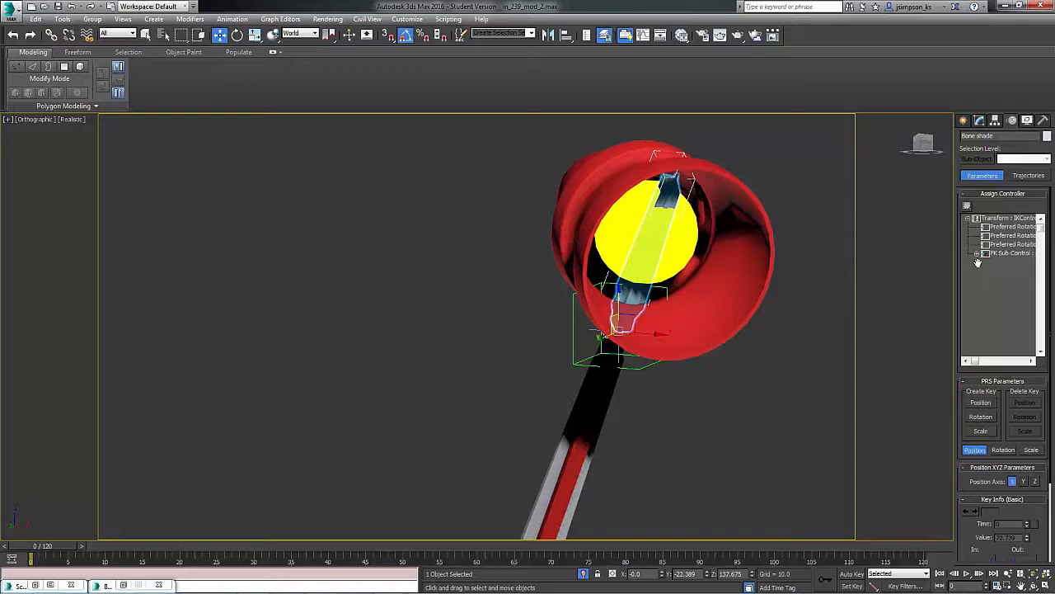
click(978, 254)
click(1013, 271)
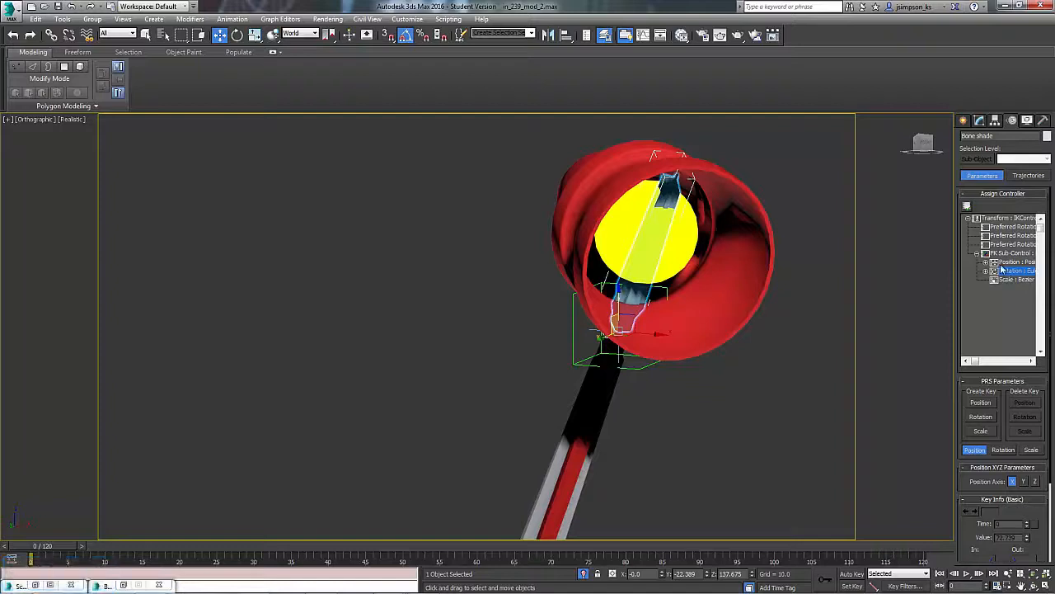
click(967, 208)
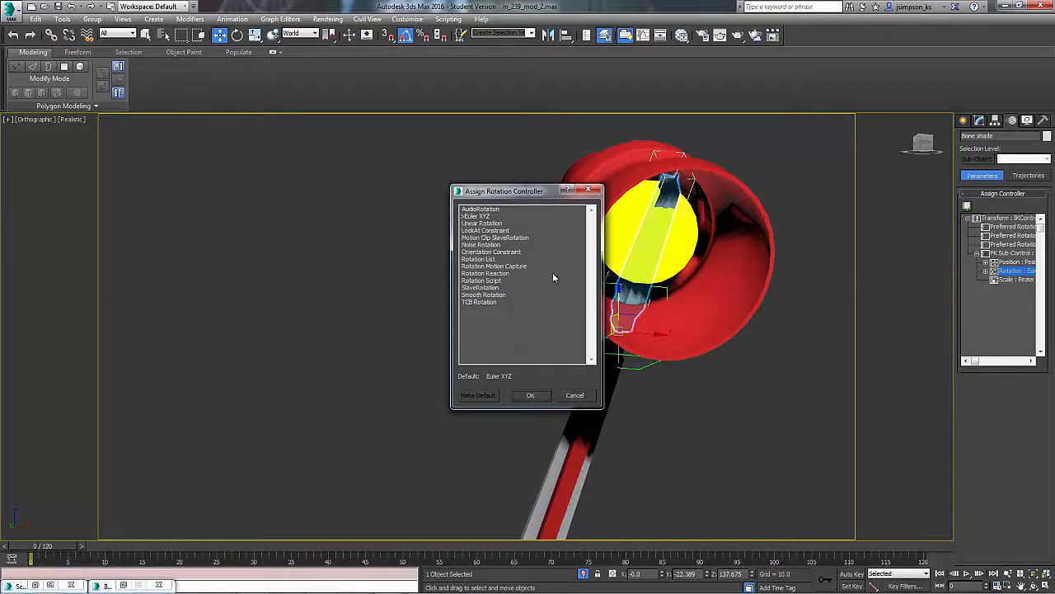
click(506, 251)
click(538, 396)
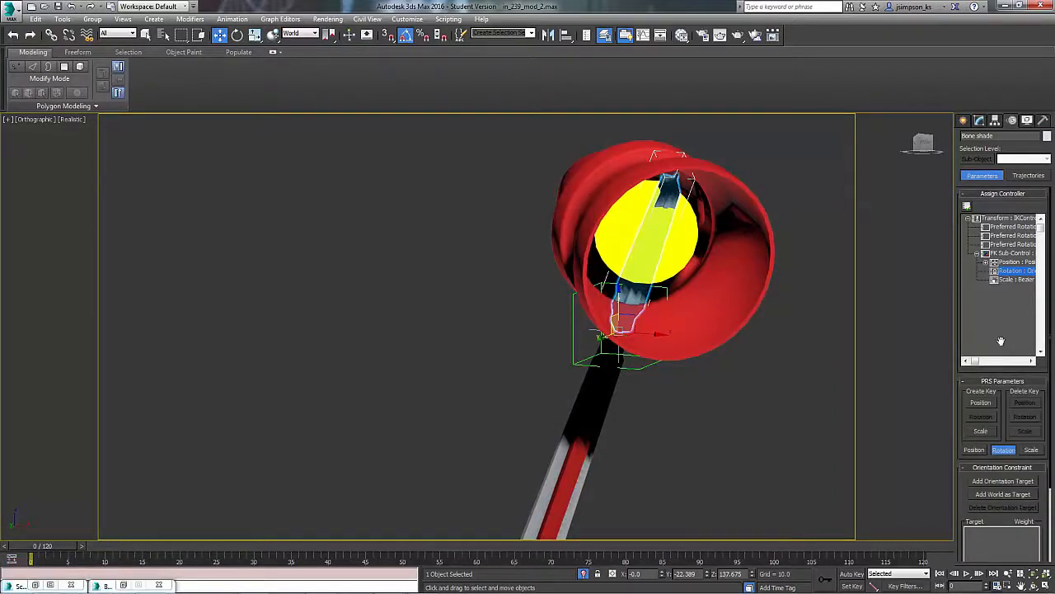
- Add the small dummy at the head joint as the orientation target of the shade bone's constraint
drag(1045, 443, 1044, 352)
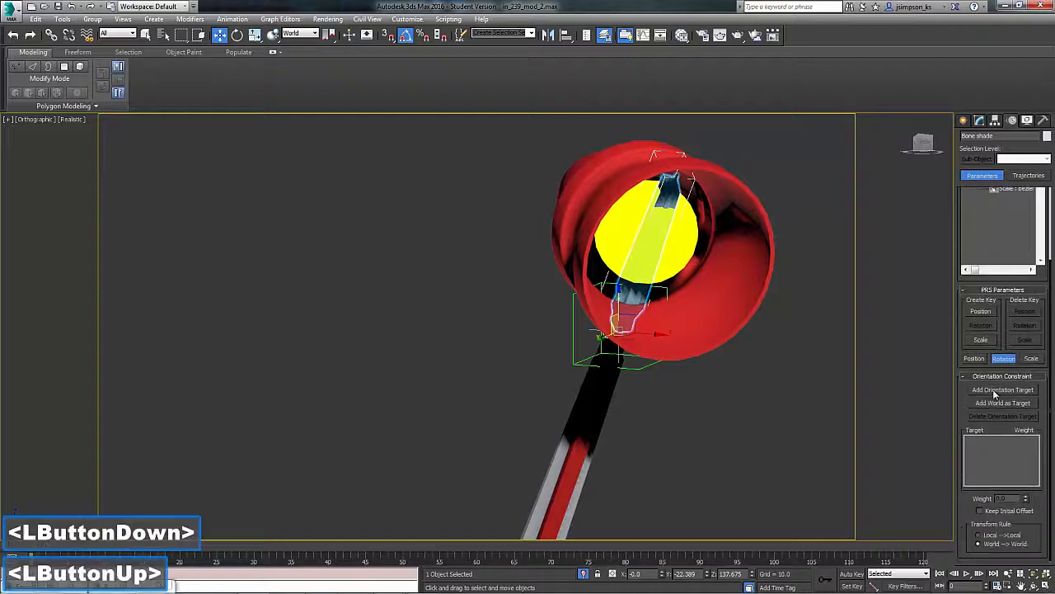
click(1022, 390)
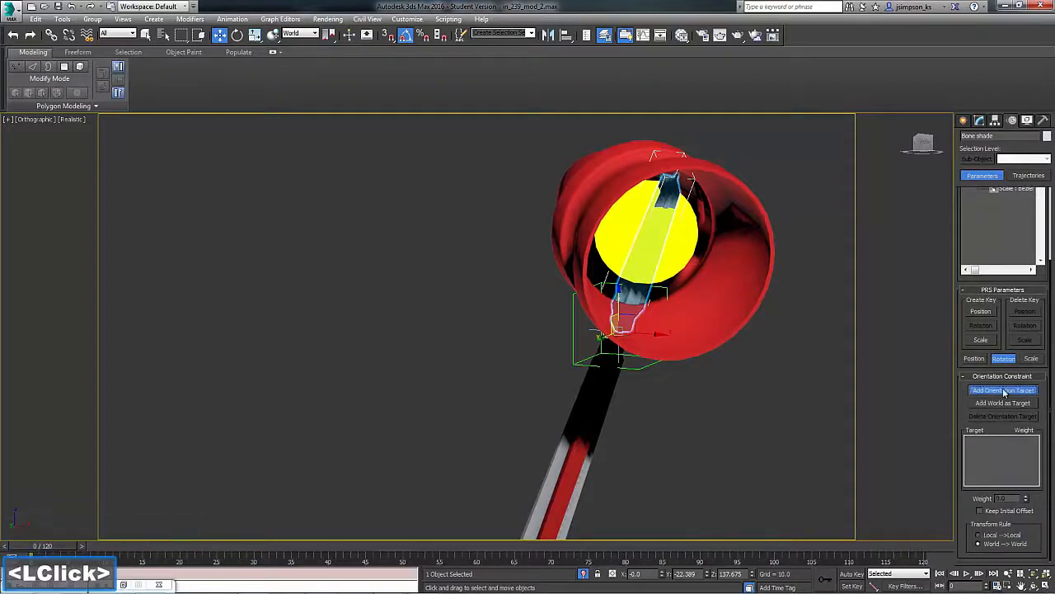
click(580, 360)
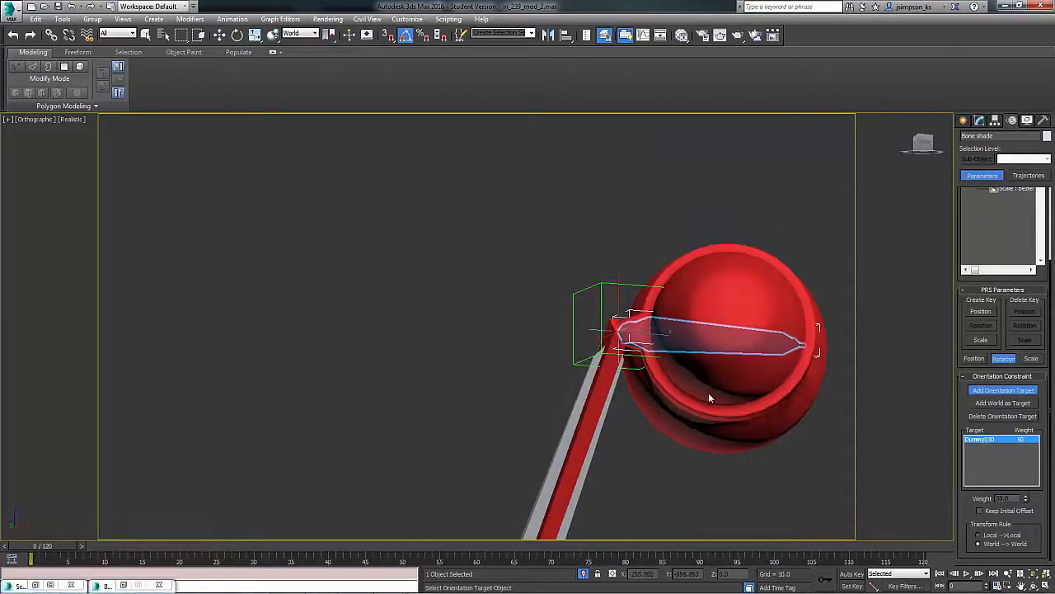
alt+middle_drag(709, 399, 660, 417)
drag(1032, 495, 1017, 416)
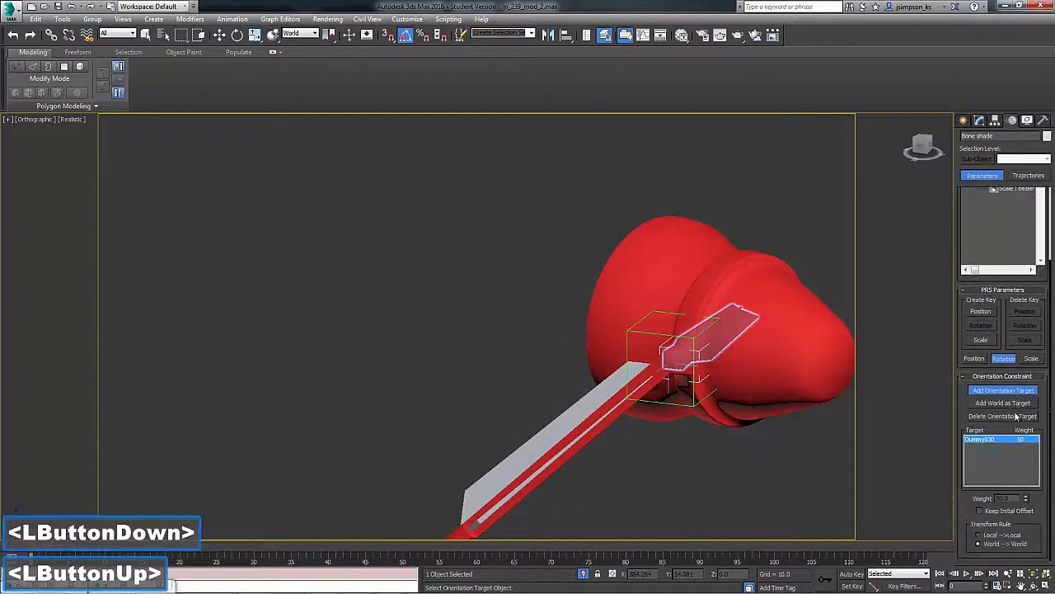
- Turn on Keep Initial Offset for the shade bone's Orientation Constraint and finish adding targets
click(980, 510)
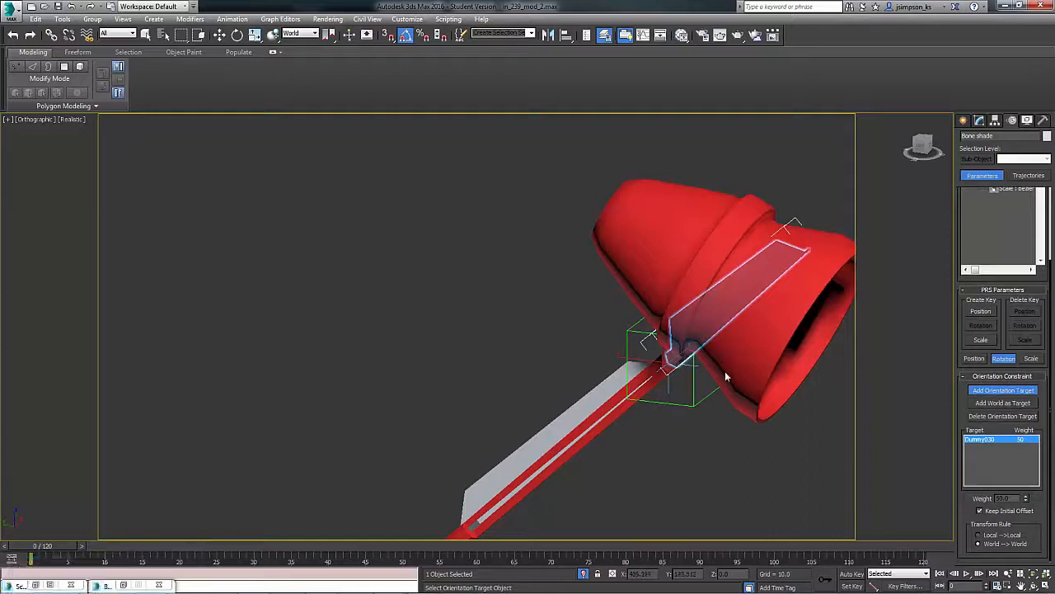
scroll(724, 371, down, 3)
alt+middle_drag(659, 355, 615, 280)
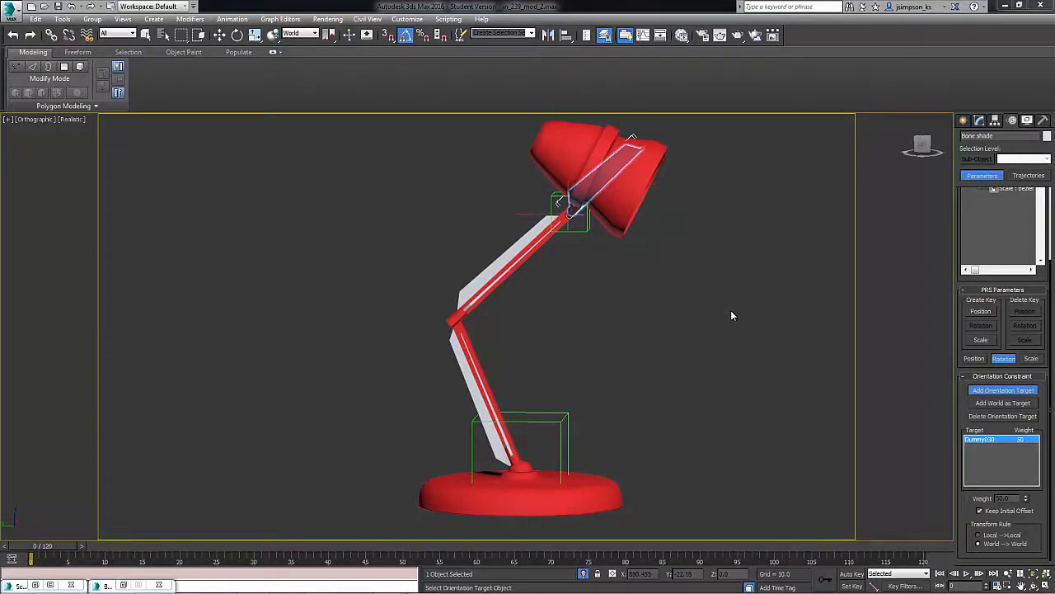
click(587, 225)
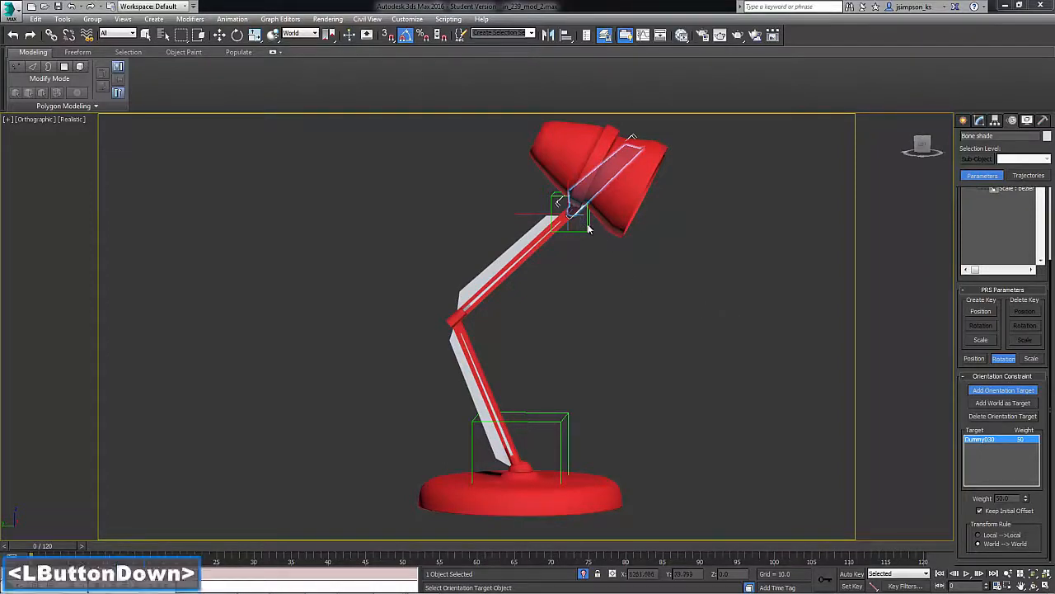
click(978, 391)
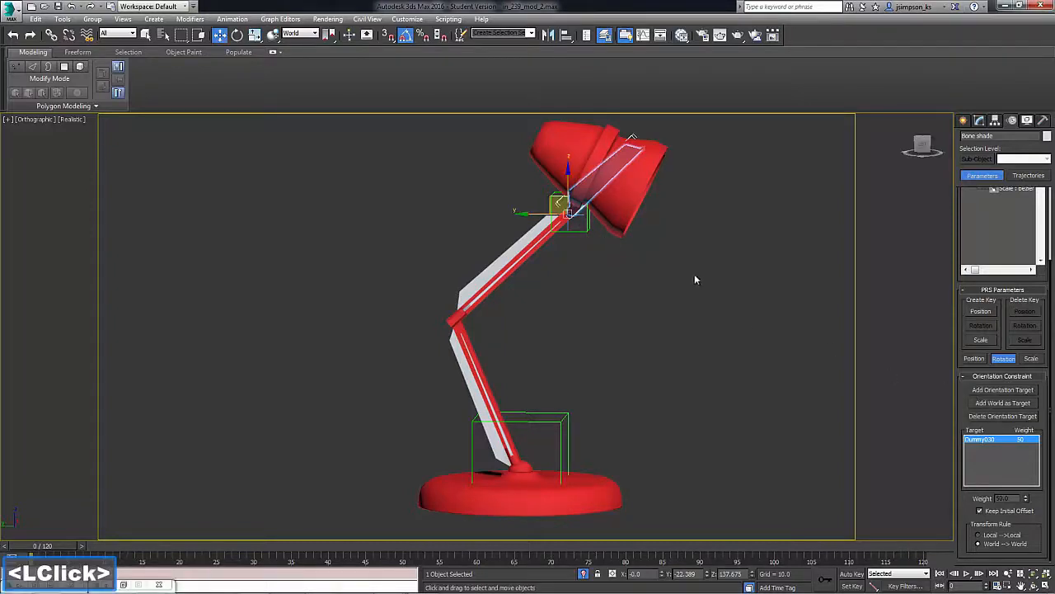
- Lower the small dummy at the lamp head joint and rotate it about -15 degrees around X
click(588, 226)
drag(571, 173, 589, 203)
key(e)
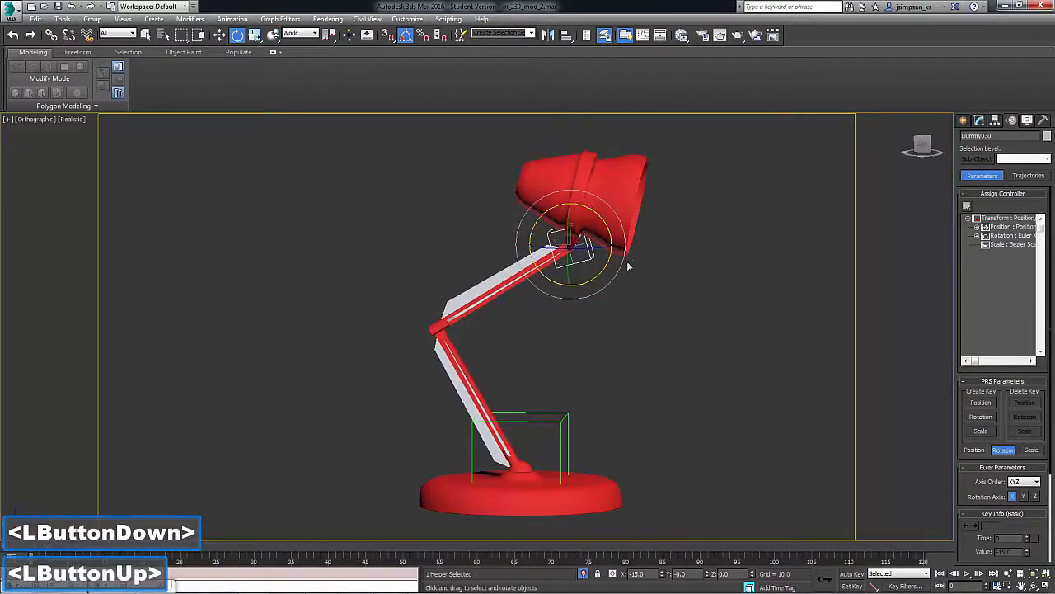
- Raise the base controller dummy to a Z of about 23 to test how the lamp arm bends
click(558, 419)
key(w)
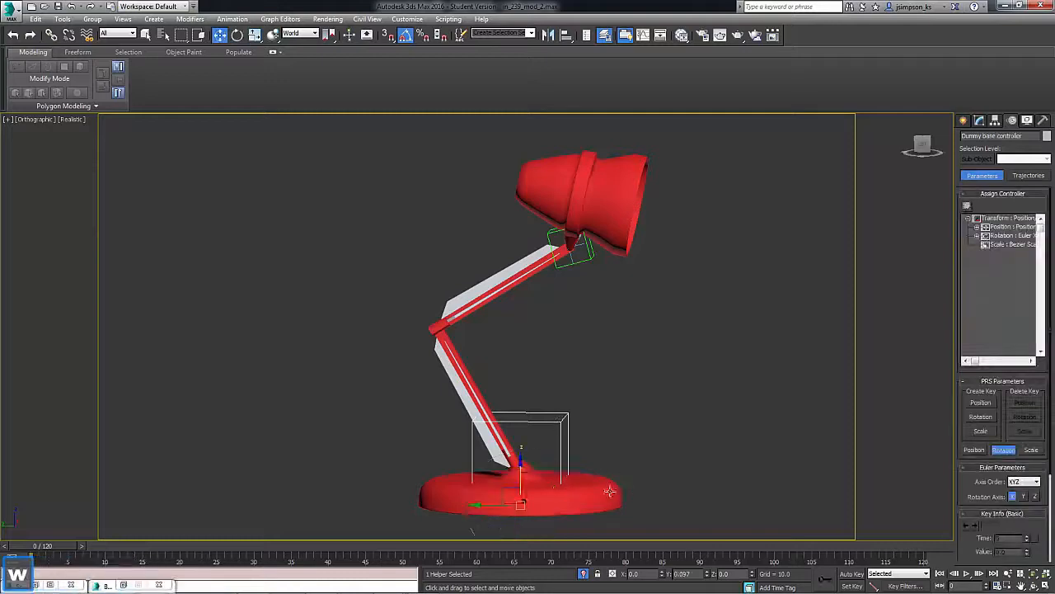
drag(501, 487, 501, 439)
alt+middle_drag(696, 406, 666, 416)
- Create a large dummy helper bigger than the base controller and set its X and Y positions to 0
click(963, 120)
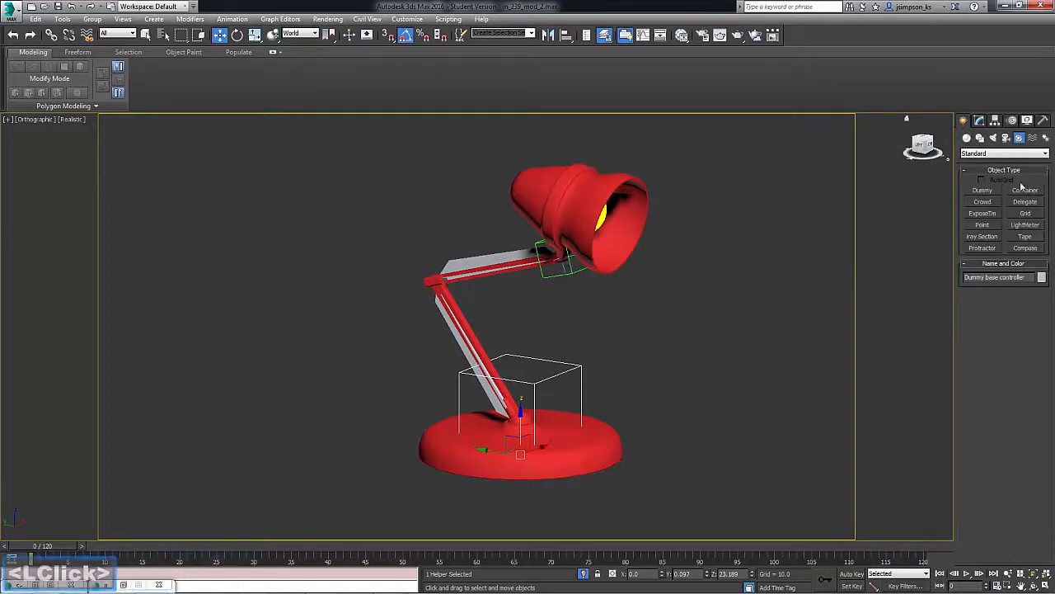
click(982, 190)
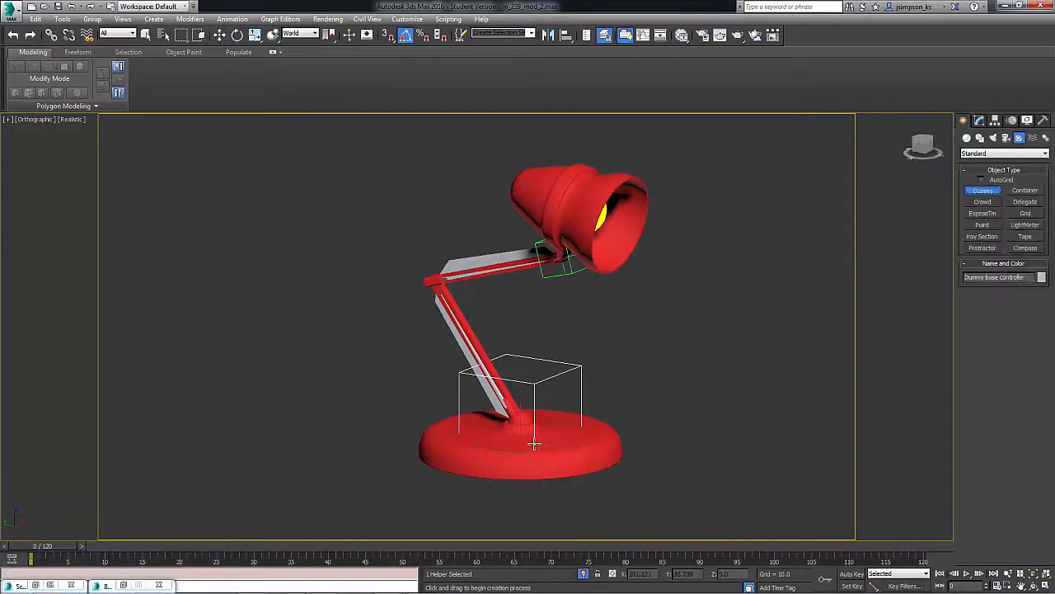
drag(536, 440, 886, 533)
right_click(741, 439)
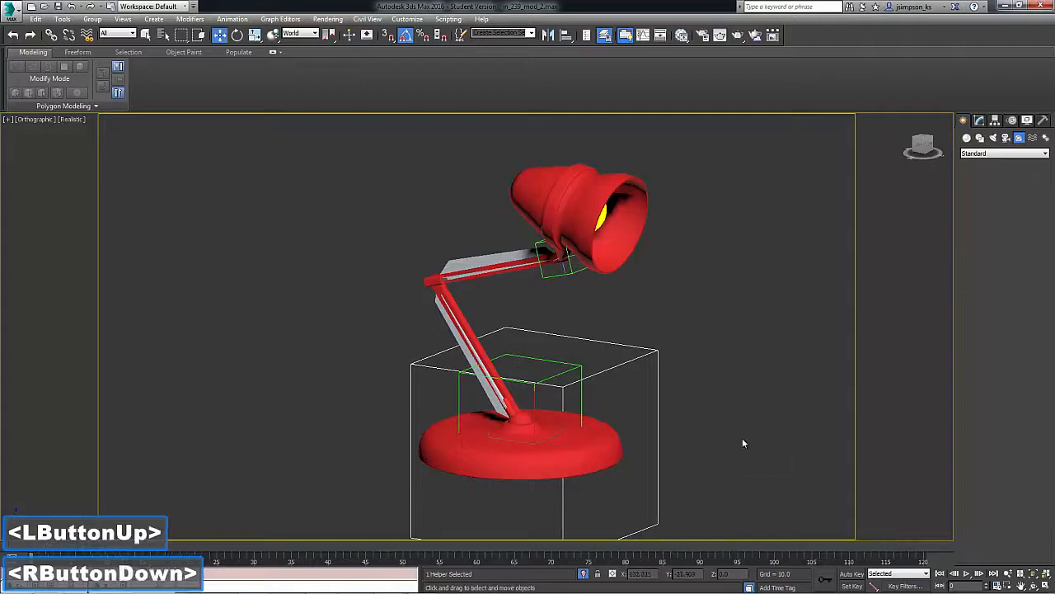
alt+middle_drag(738, 433, 624, 540)
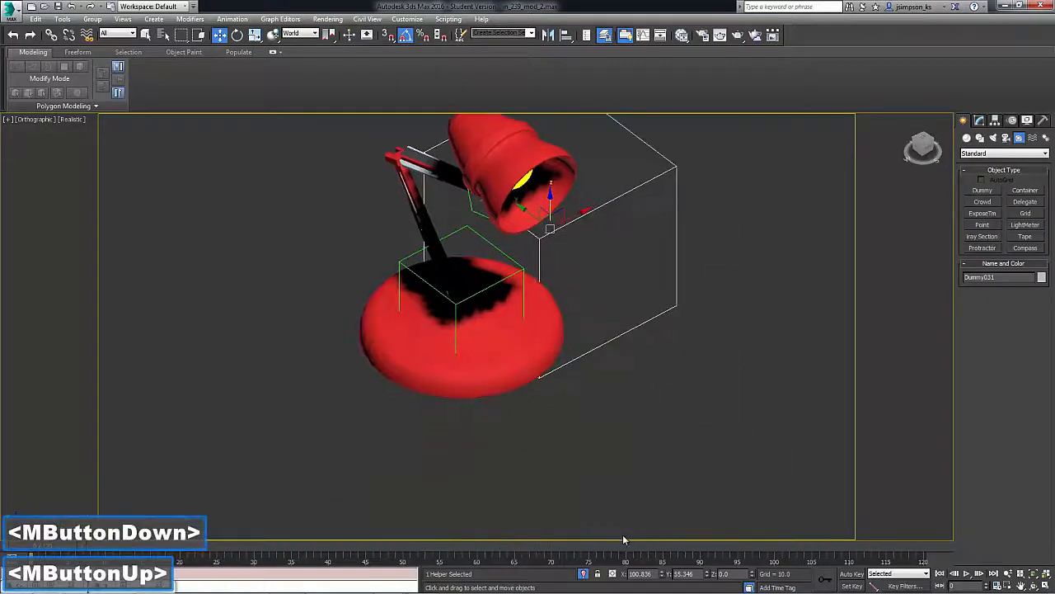
right_click(662, 575)
right_click(707, 575)
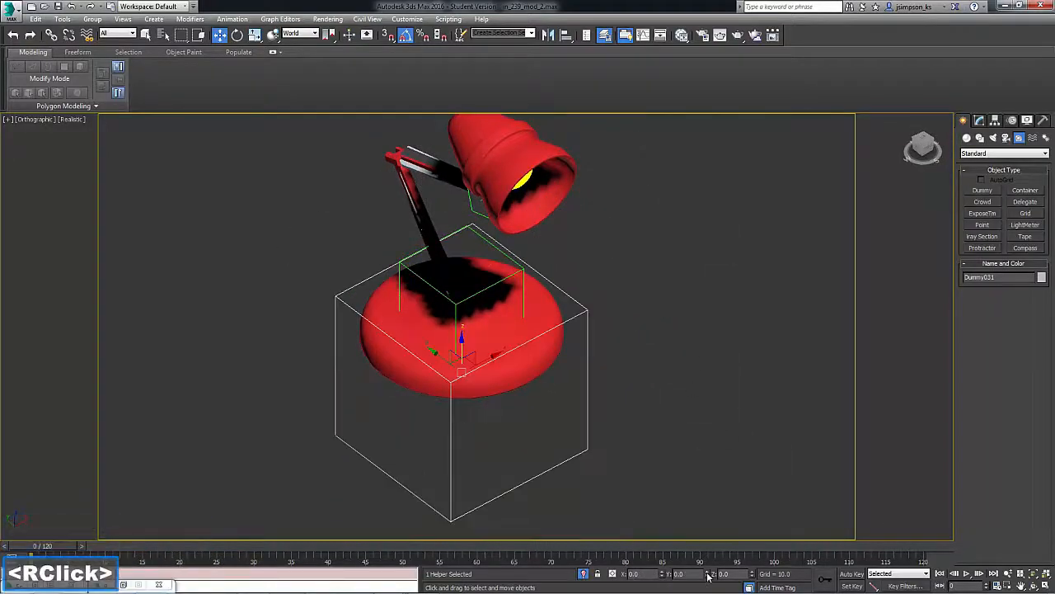
- Align only the large dummy's pivot to the dummy's own minimum in Z, leaving X and Y unaligned
alt+middle_drag(709, 528, 614, 436)
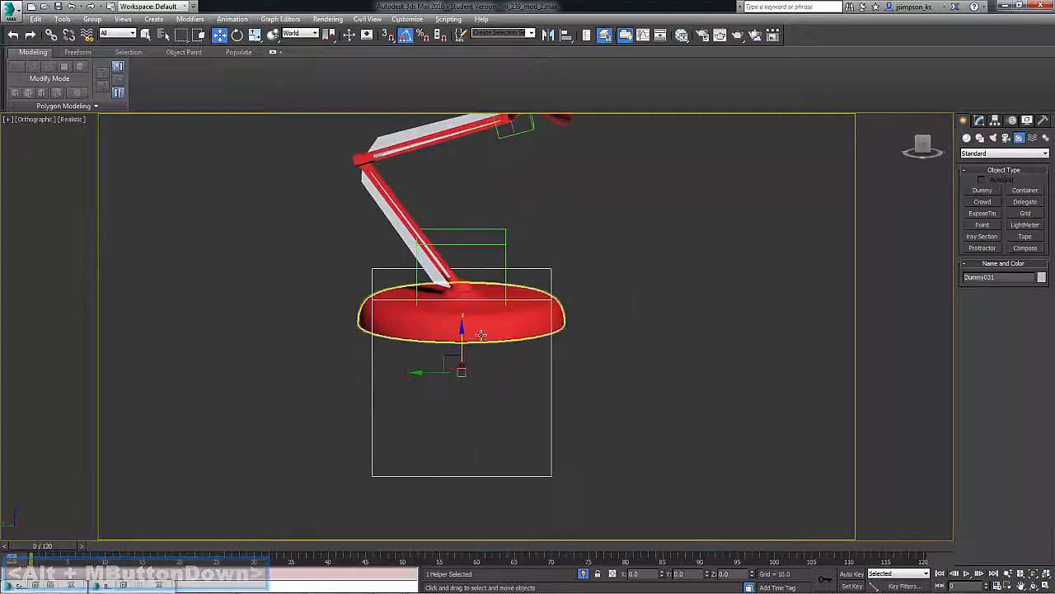
click(995, 120)
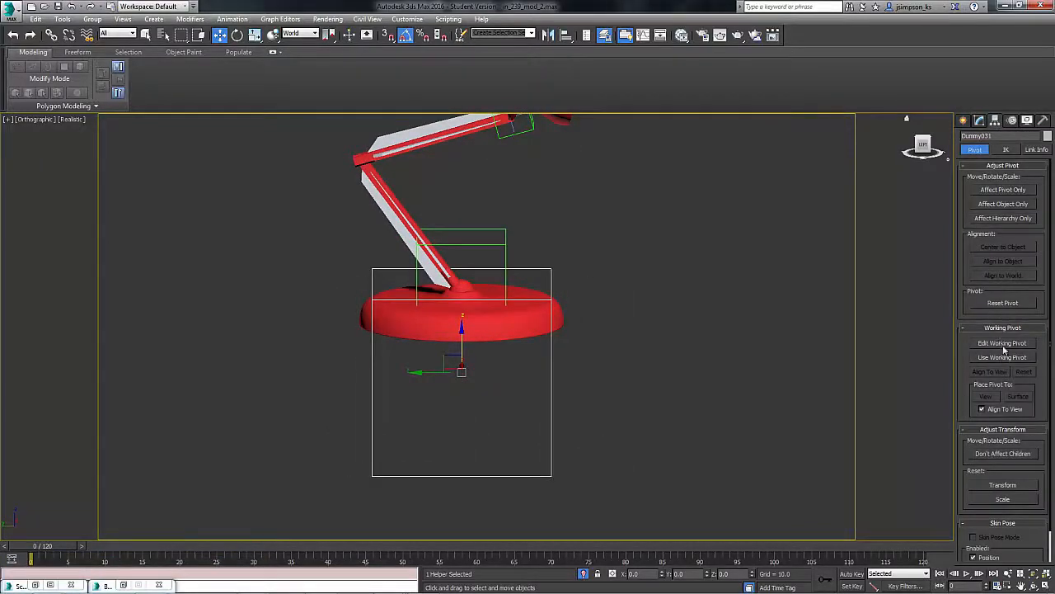
click(990, 190)
click(565, 35)
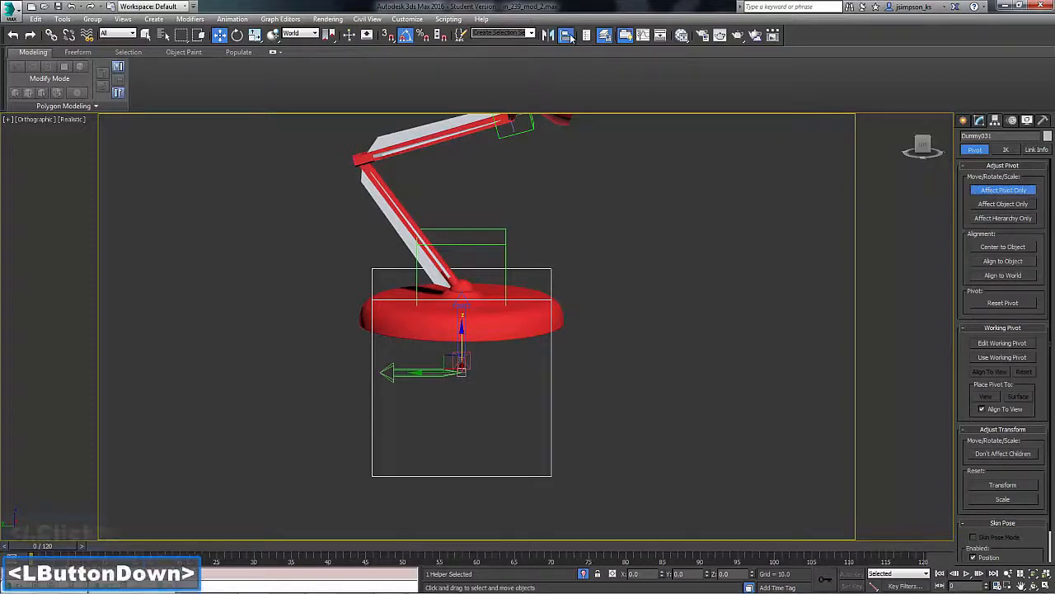
click(552, 478)
click(517, 230)
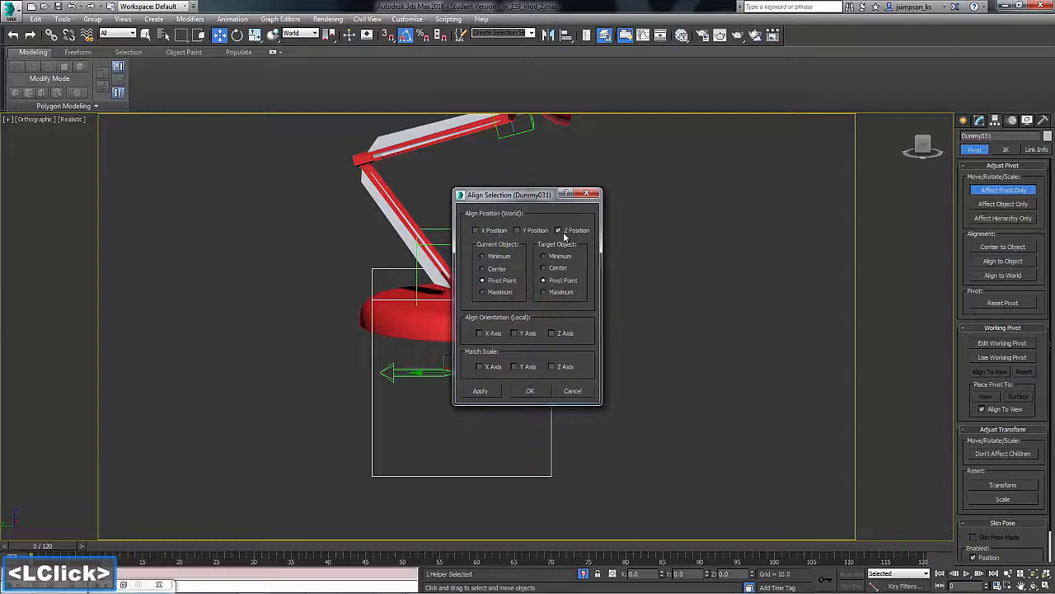
click(544, 257)
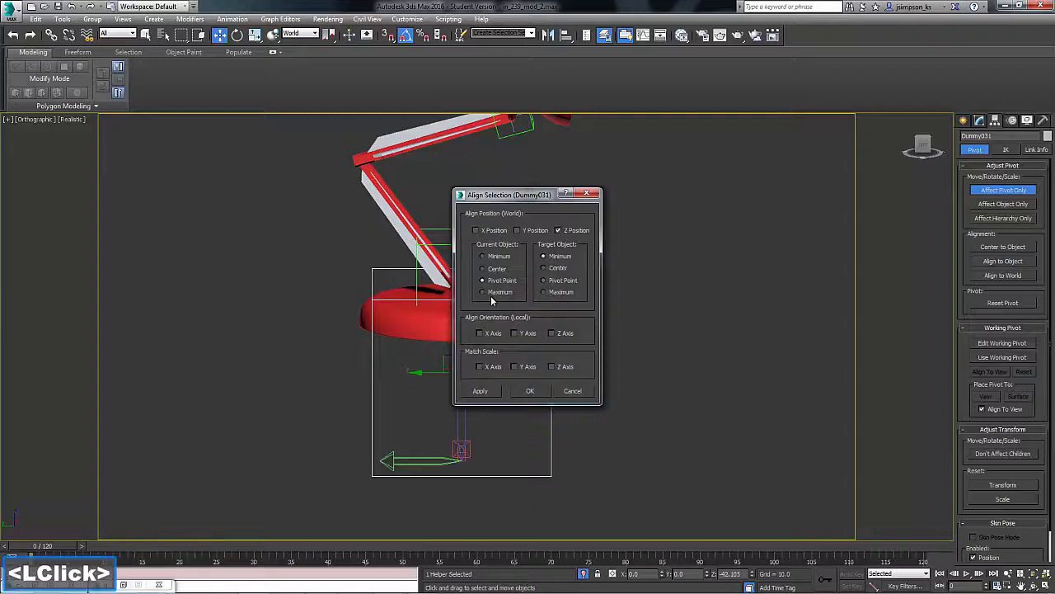
click(530, 390)
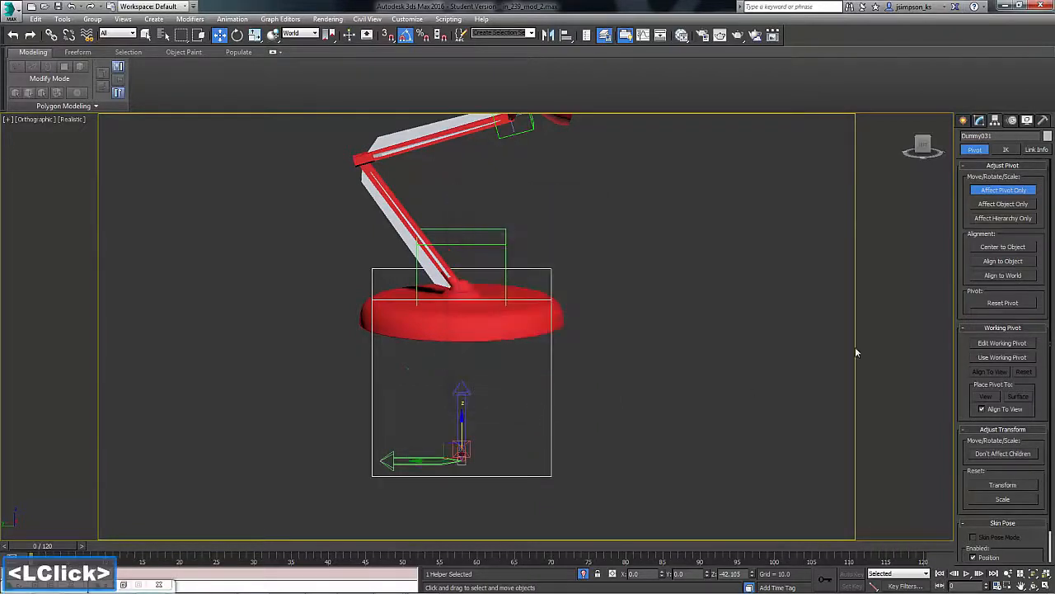
double_click(985, 193)
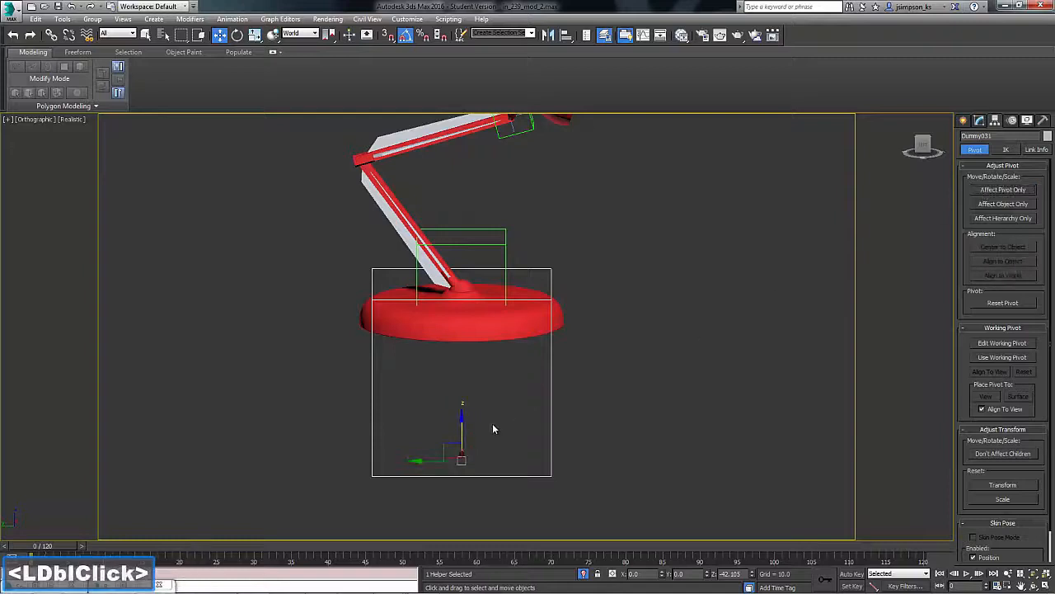
- Set the large dummy's Z position to 0 and bring the base controller dummy down to Z 0
right_click(752, 574)
alt+middle_drag(607, 476, 567, 411)
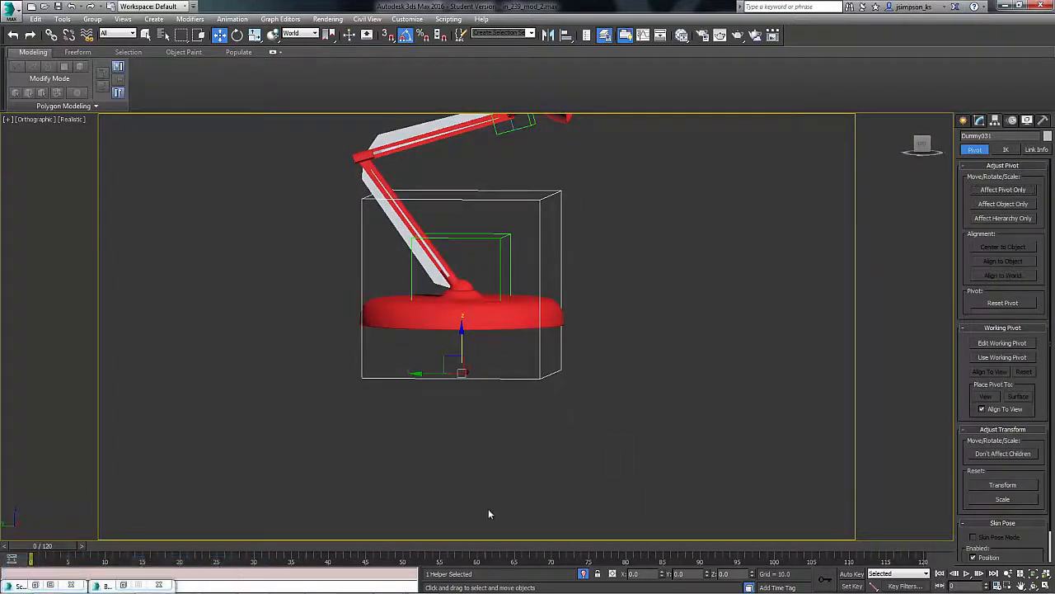
click(499, 257)
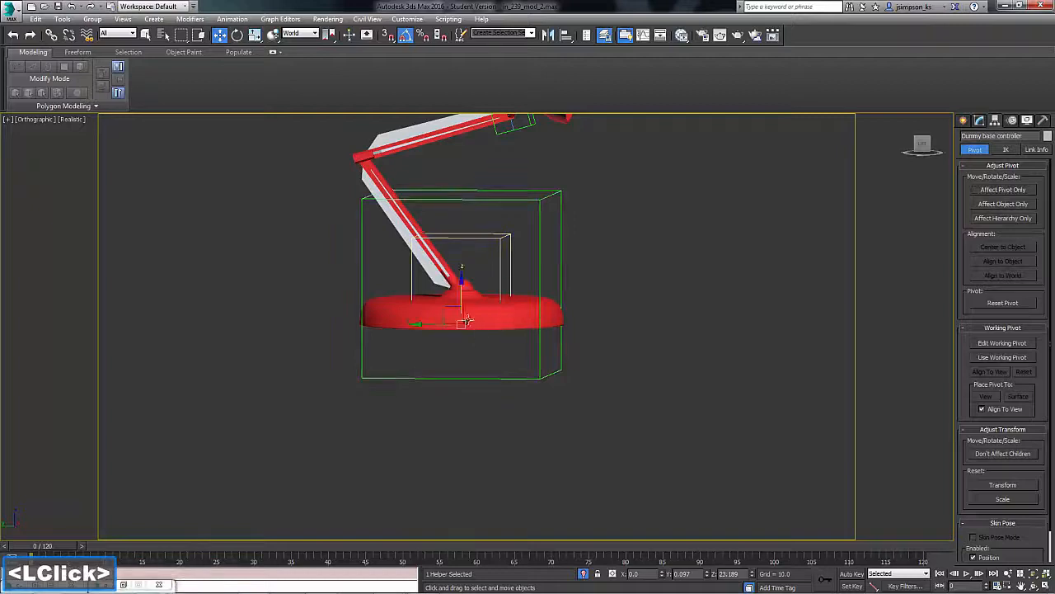
drag(463, 284, 468, 338)
alt+middle_drag(600, 332, 614, 329)
right_click(751, 575)
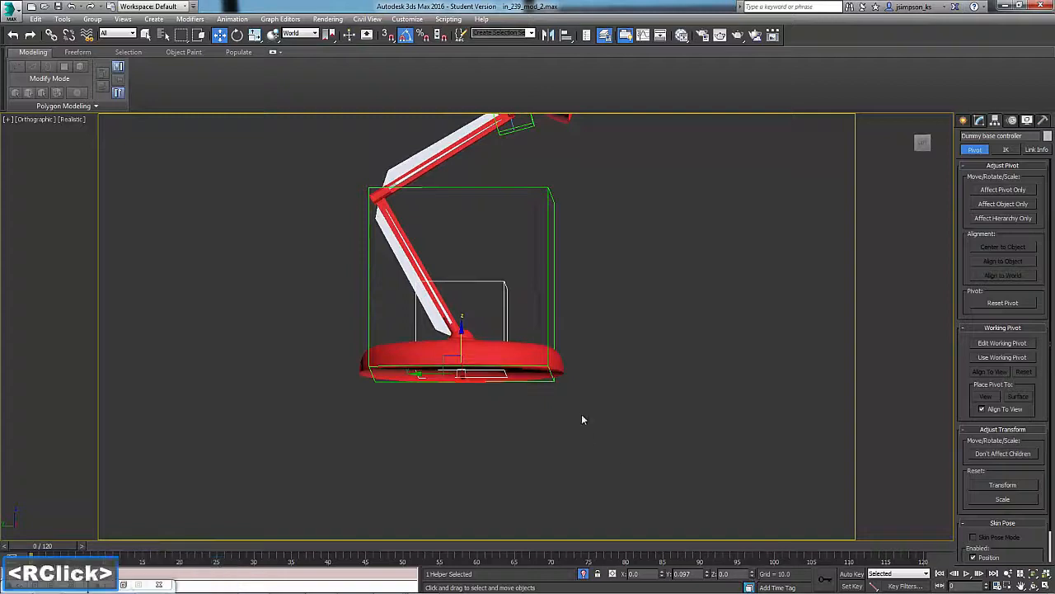
- Link the head joint dummy and the base controller dummy together to the large dummy as their parent
alt+middle_drag(581, 414, 582, 433)
click(534, 309)
middle_drag(534, 308, 604, 412)
click(581, 221)
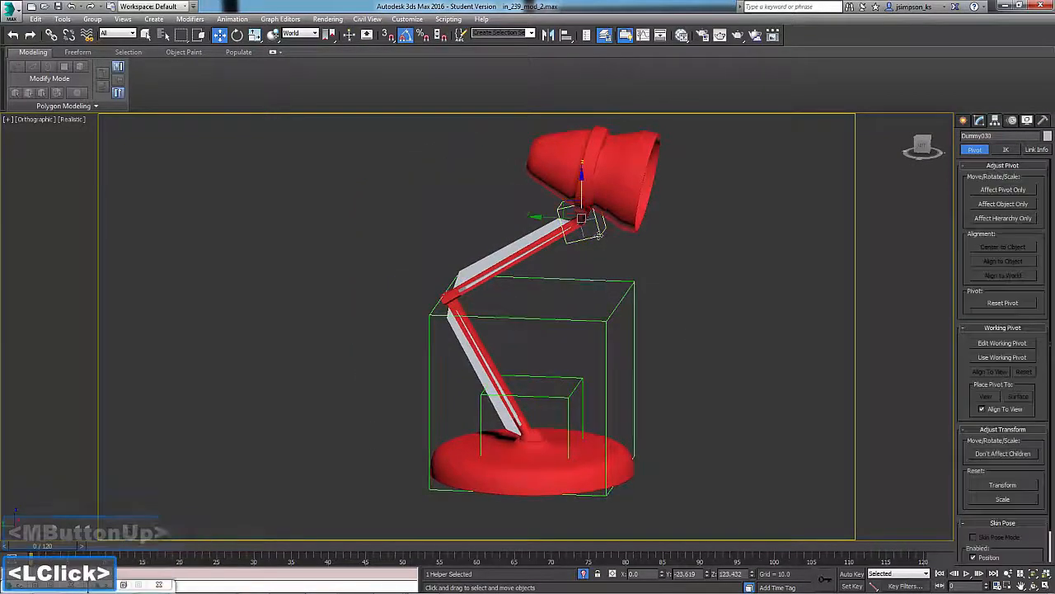
ctrl+click(561, 396)
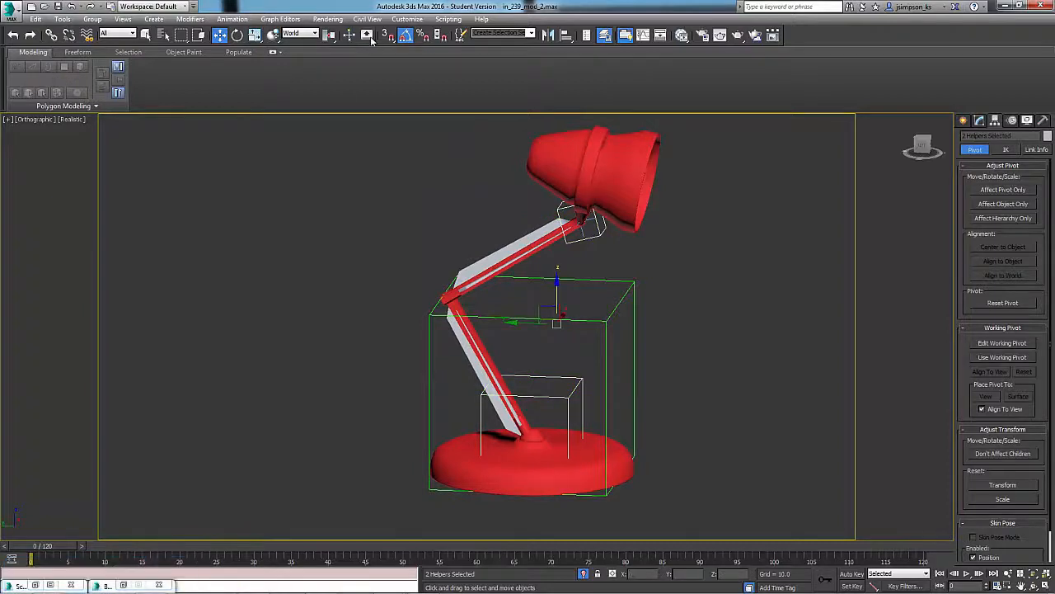
click(51, 35)
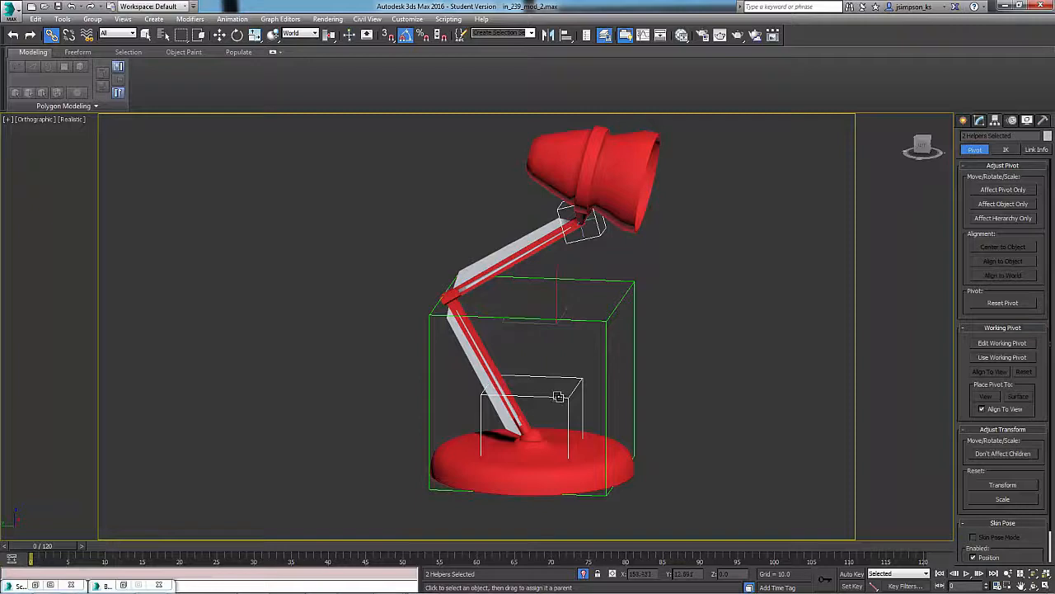
drag(558, 397, 607, 325)
right_click(714, 312)
click(605, 327)
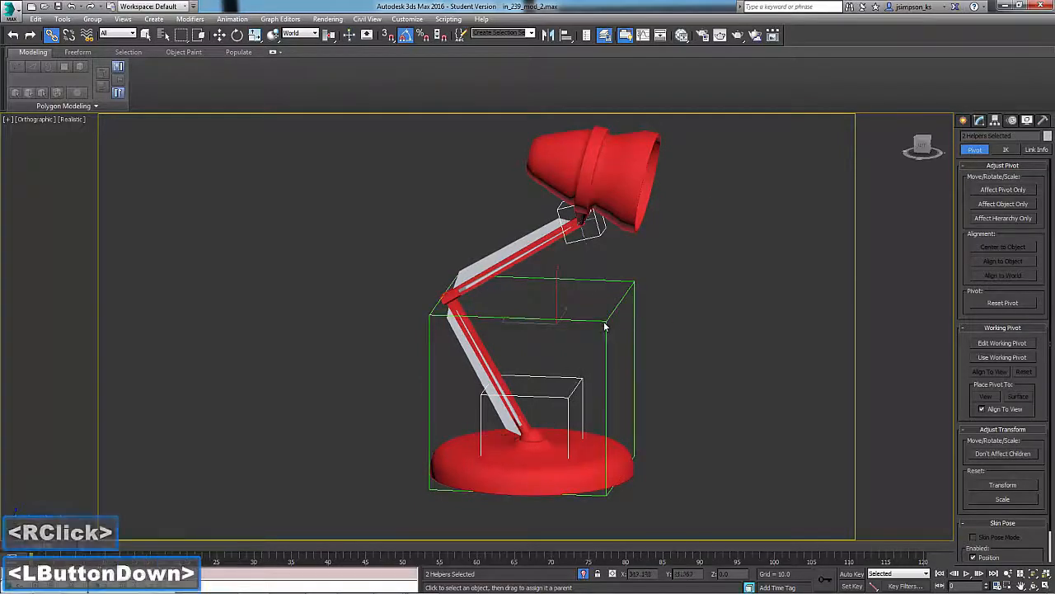
click(219, 35)
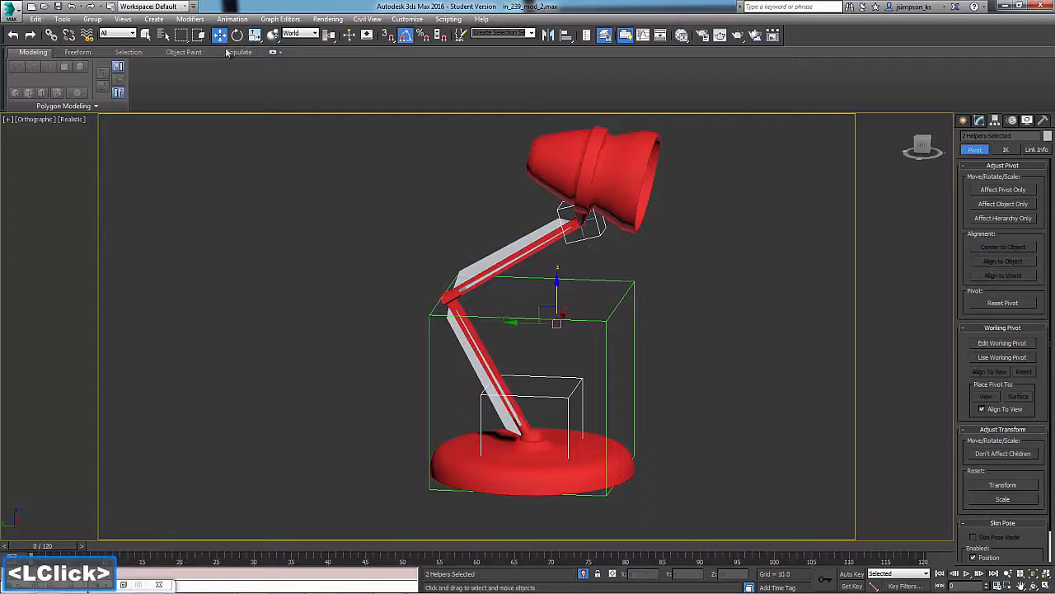
- Move the large dummy upward to test the whole rig, undoing any stray change to the lamp's bottom arm
click(580, 320)
drag(533, 433, 533, 356)
click(539, 404)
key(ctrl+z)
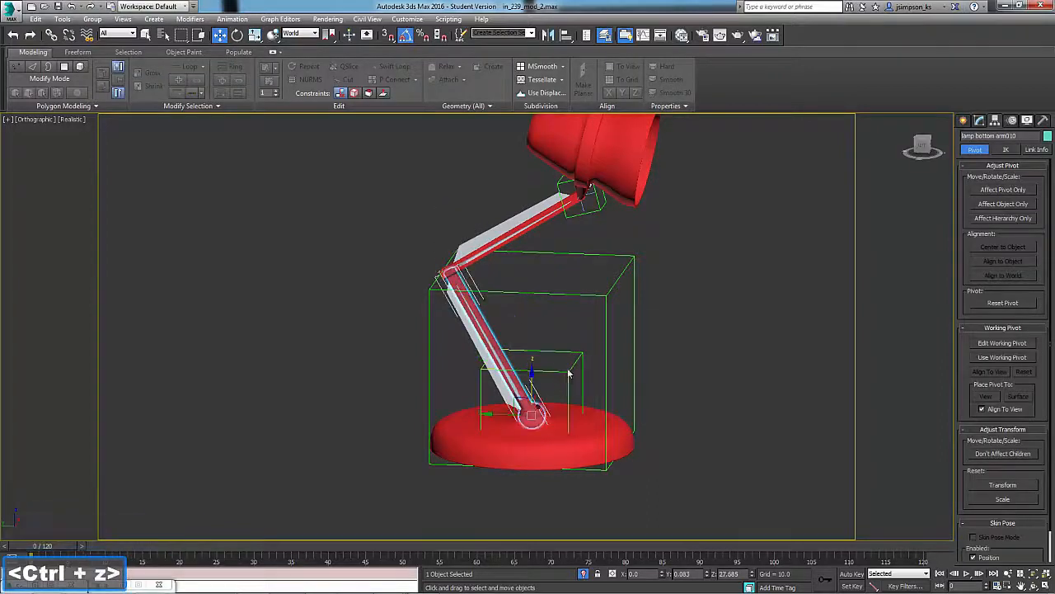
- Raise the base controller dummy inside the large dummy and lower the head joint dummy to a Z of about 124
click(568, 373)
drag(531, 411, 549, 369)
click(596, 212)
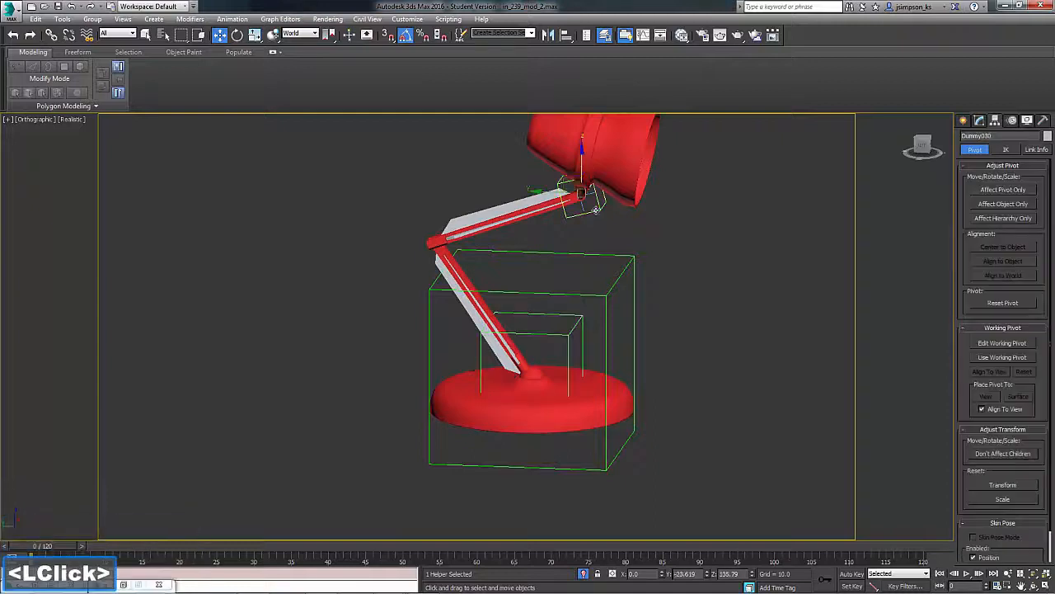
mouse_move(579, 185)
mouse_down()
mouse_move(583, 216)
mouse_move(582, 194)
mouse_up()
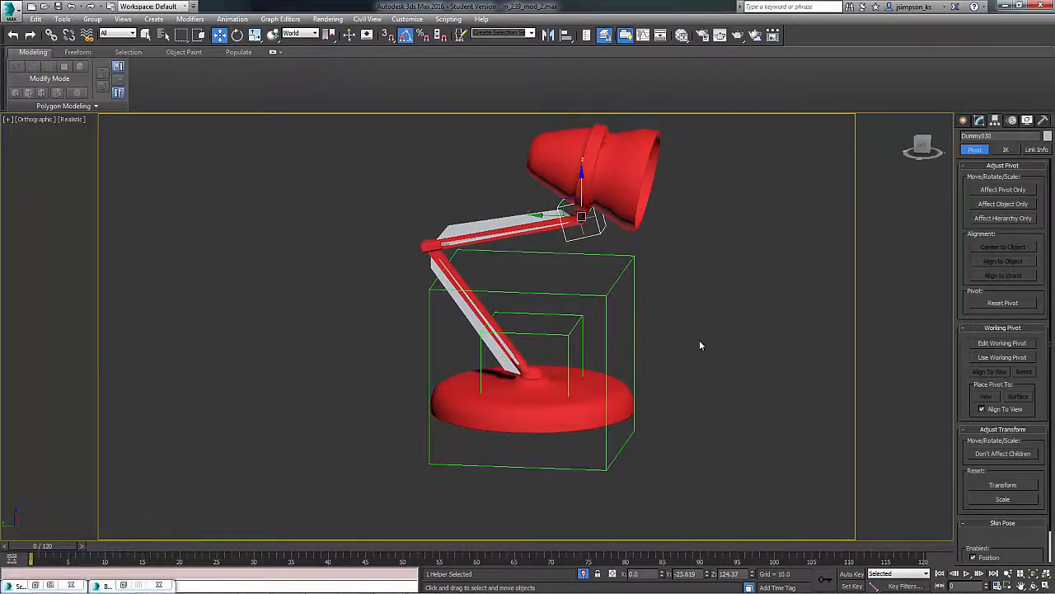